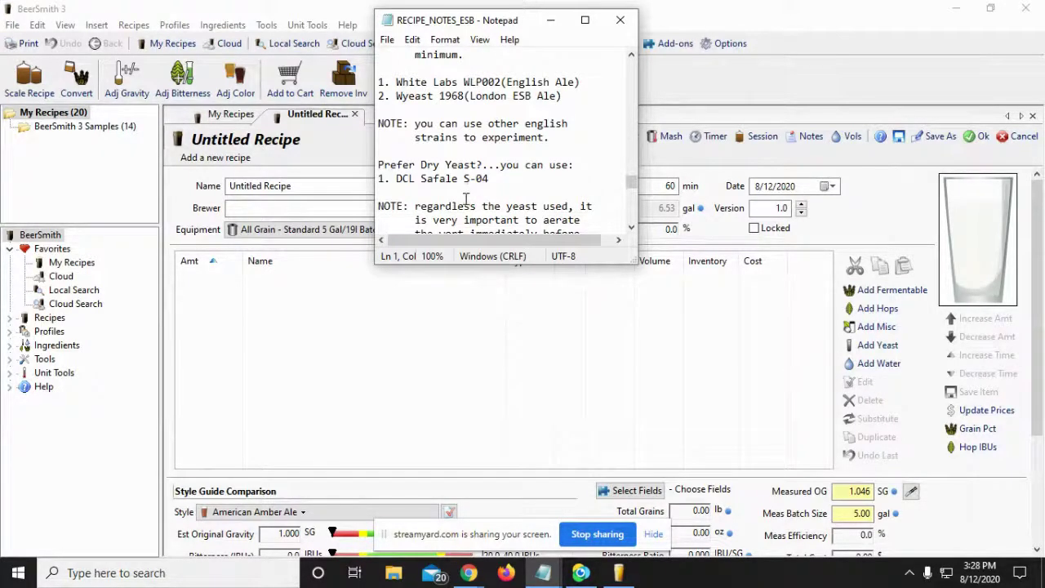
Name the recipe "It's Beer Time - ESB" and fill in the brewer's name
scroll(467, 199, "down", 1)
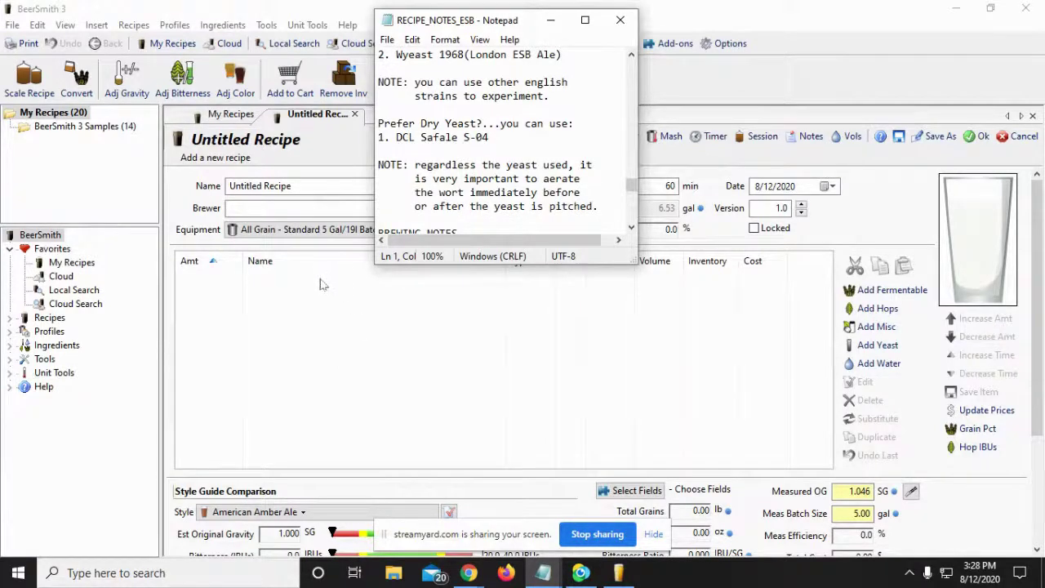
left_click(301, 185)
left_click(301, 185)
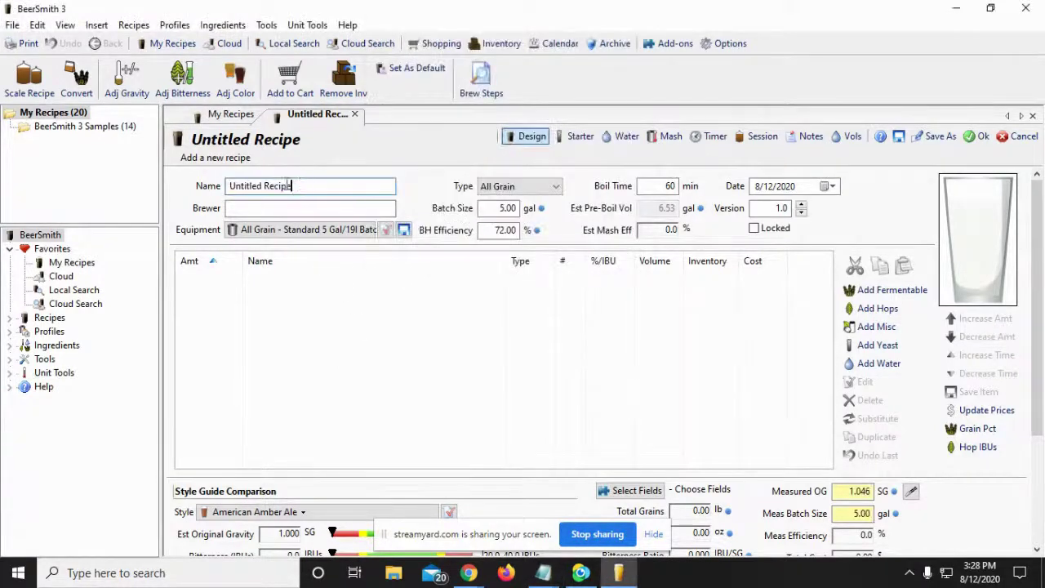
left_click_drag(301, 186, 196, 185)
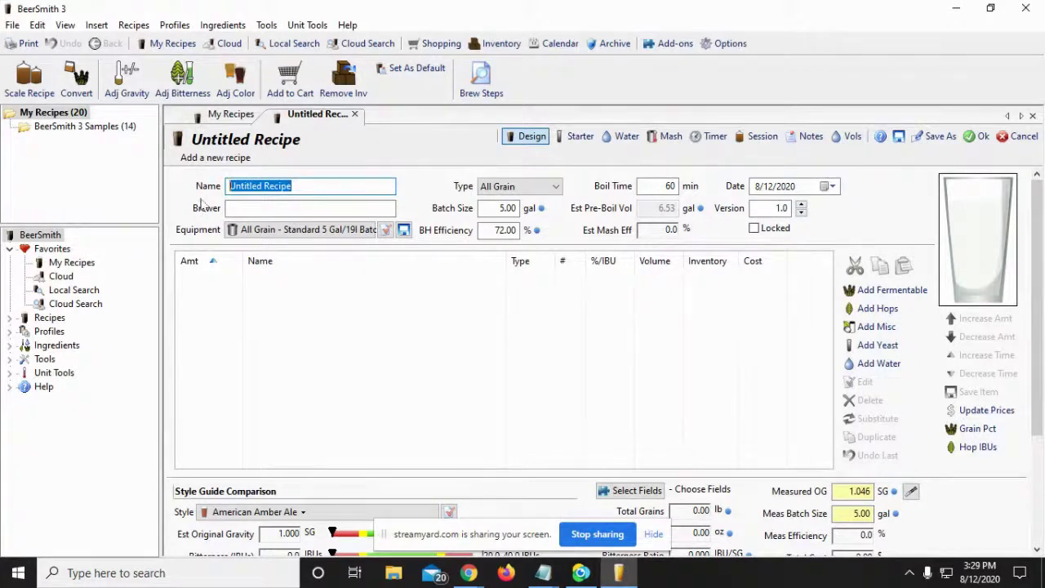
type("It's Beer Time - ESB")
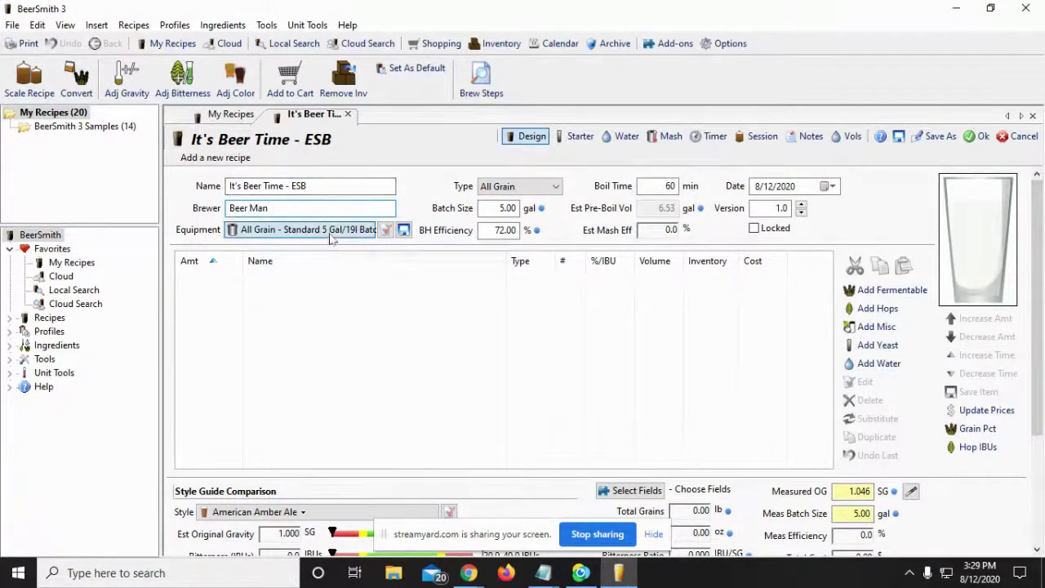
Set the recipe's equipment profile to KEGGLE
left_click(385, 230)
left_click(259, 330)
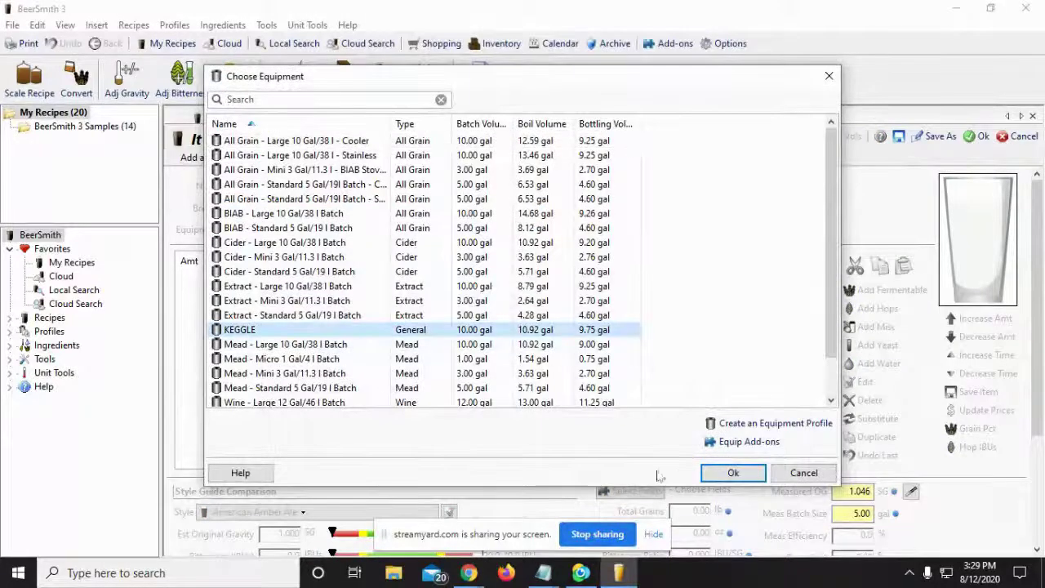
left_click(732, 473)
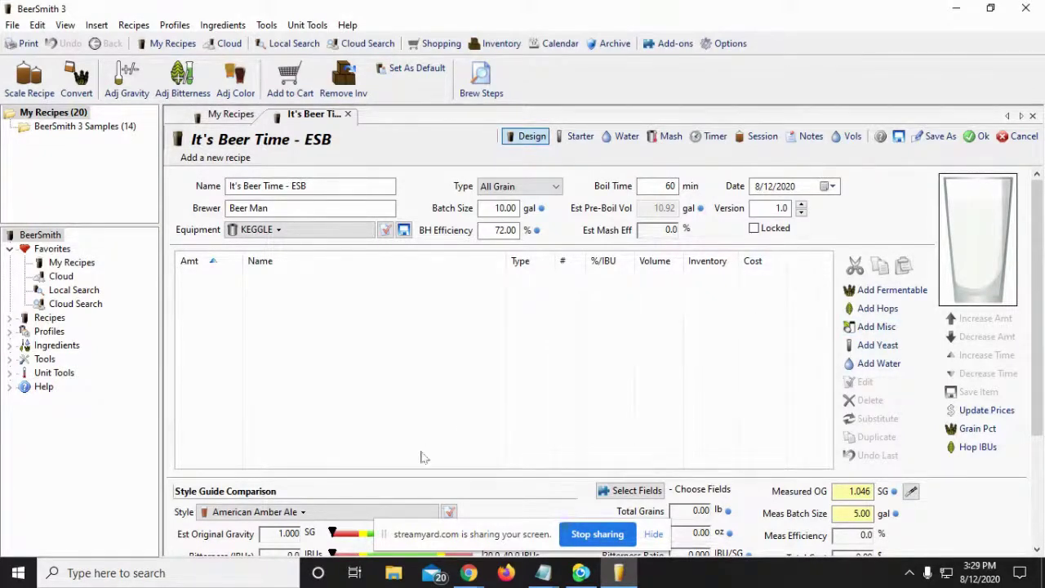
Set the beer style for the style guide comparison to Strong Bitter
scroll(427, 450, "down", 1)
left_click(342, 447)
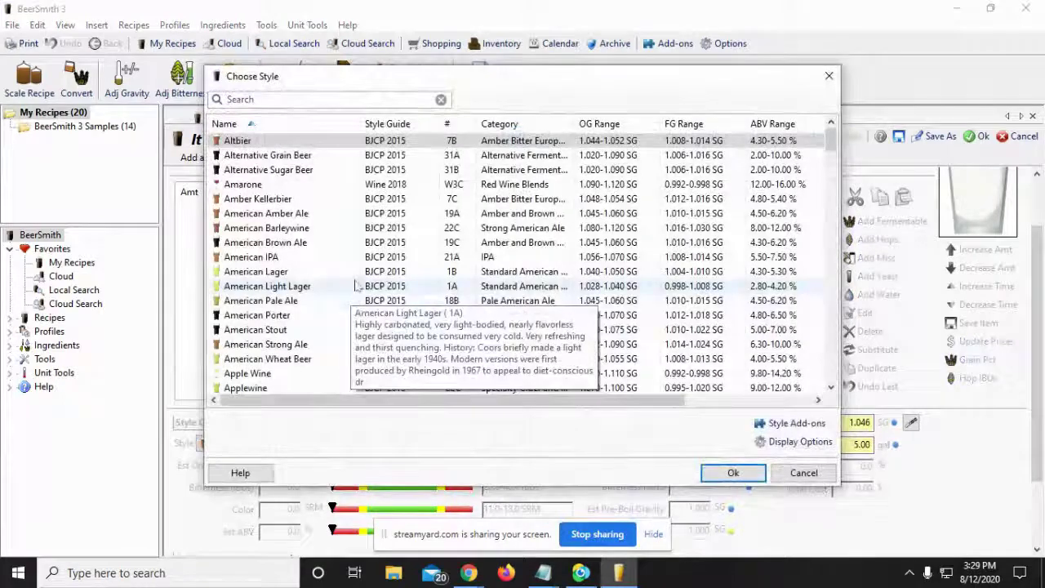
scroll(348, 274, "down", 3)
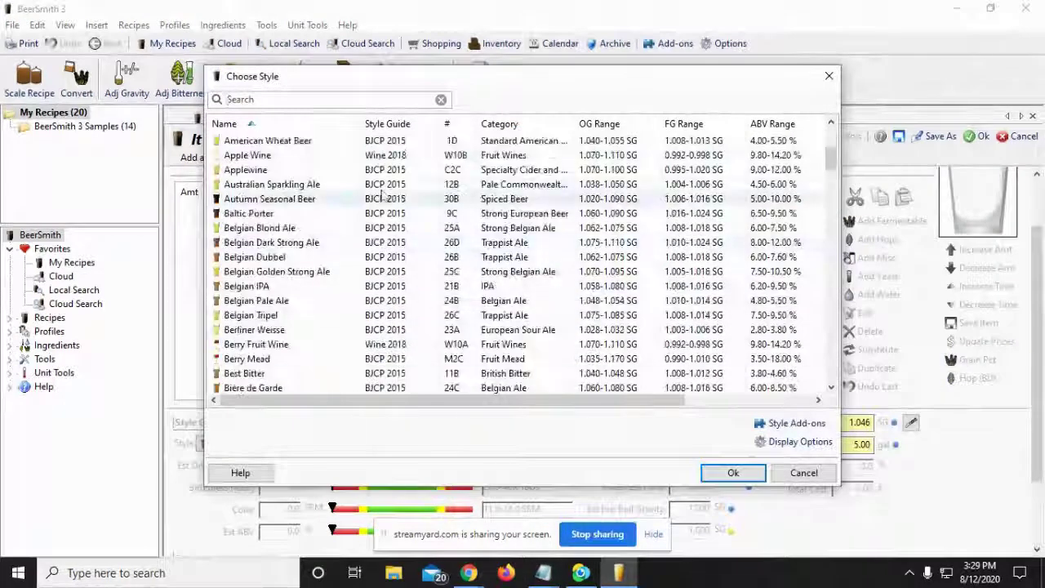
scroll(376, 208, "down", 3)
scroll(378, 204, "down", 3)
scroll(372, 220, "down", 4)
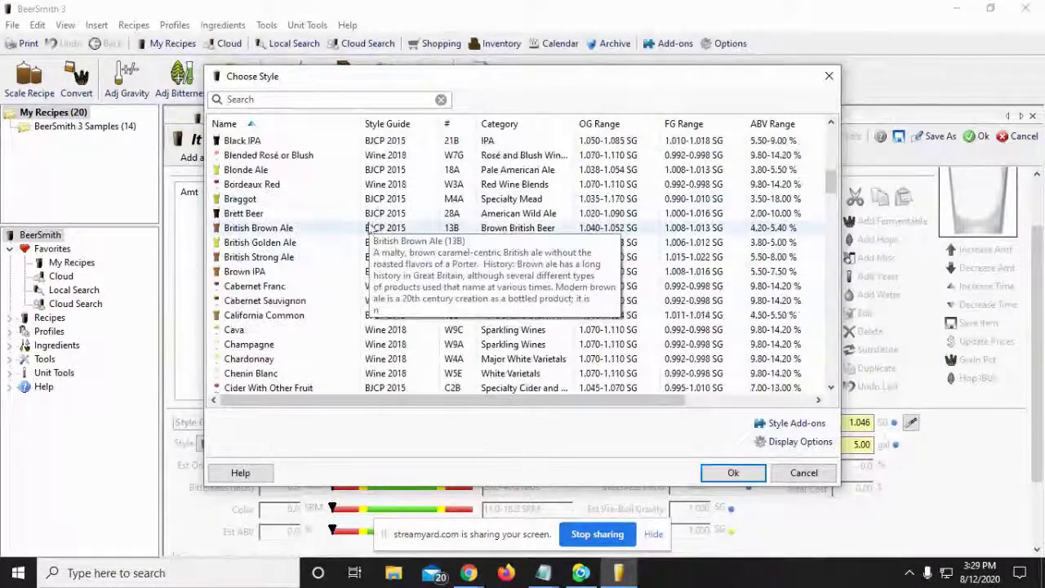
mouse_move(830, 196)
left_mouse_down()
mouse_move(830, 336)
mouse_move(839, 344)
left_mouse_up()
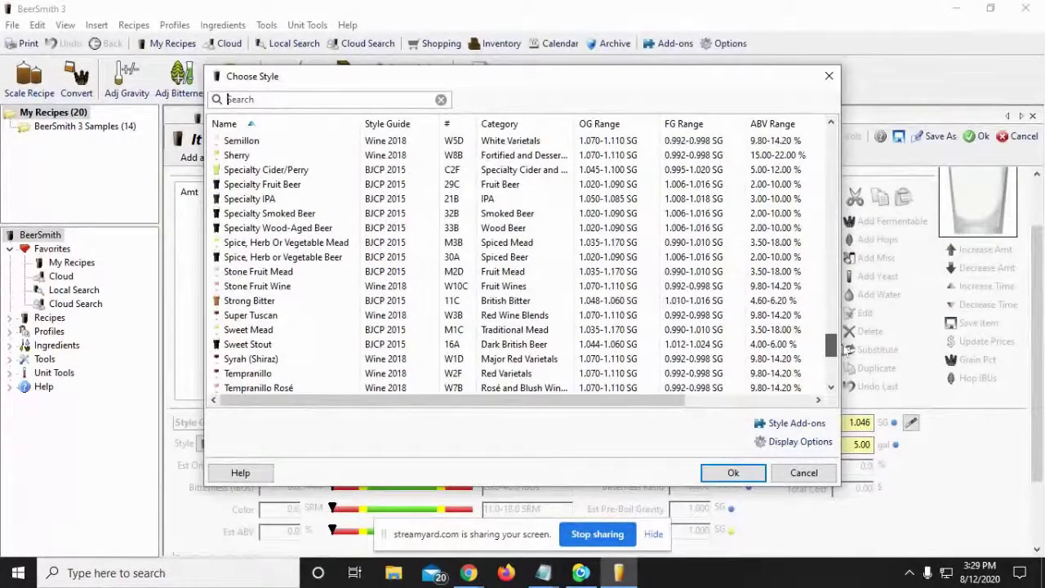
double_click(242, 302)
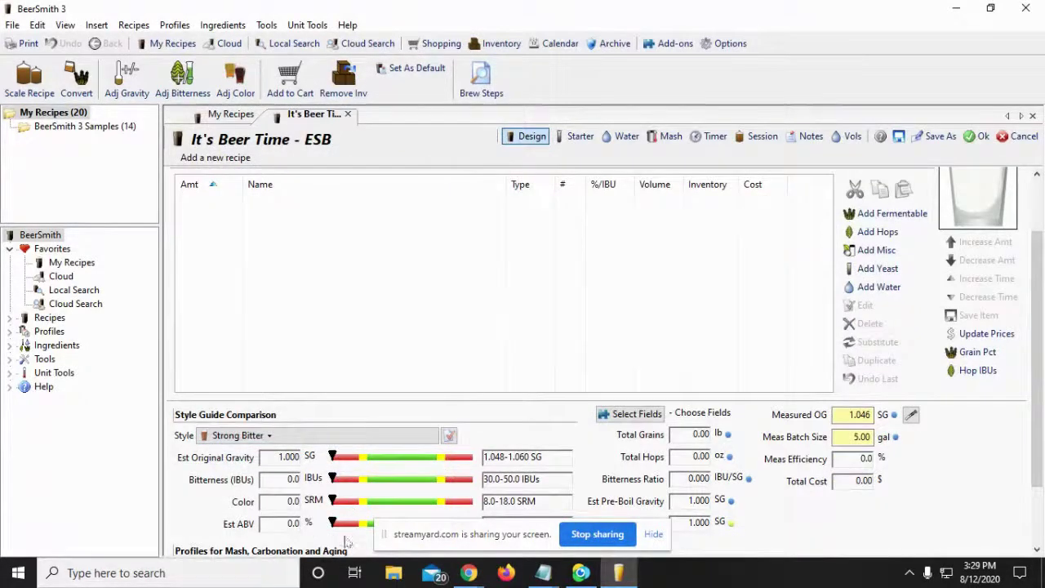
Set the recipe's carbonation profile to Keg
scroll(300, 529, "down", 2)
left_click(301, 523)
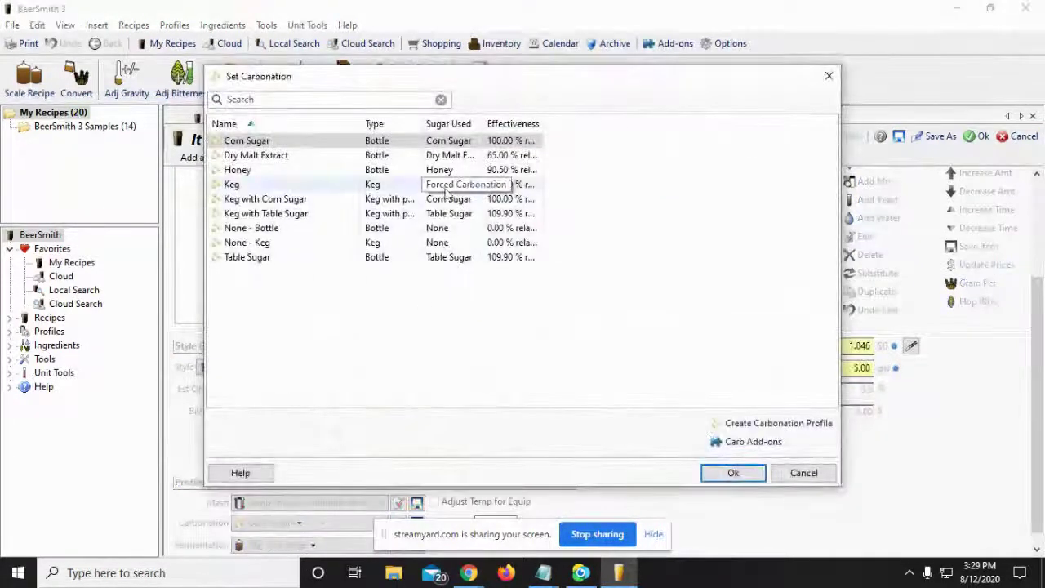
left_click(417, 184)
left_click(719, 473)
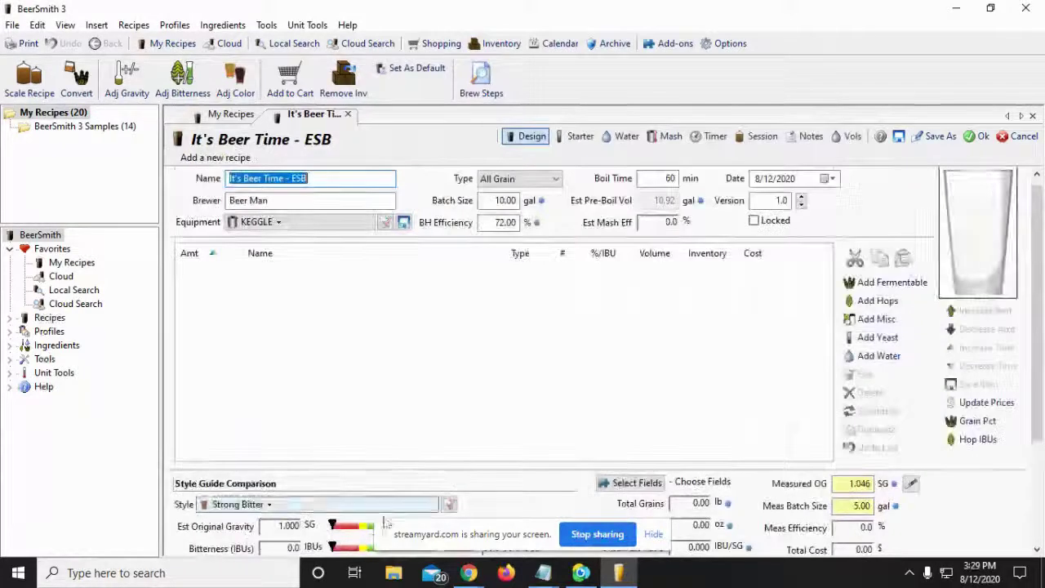
Compare the recipe's style guide ranges with the vital statistics in the CHARACTERISTICS_ESB notes in Notepad, and close the notes
scroll(388, 523, "down", 2)
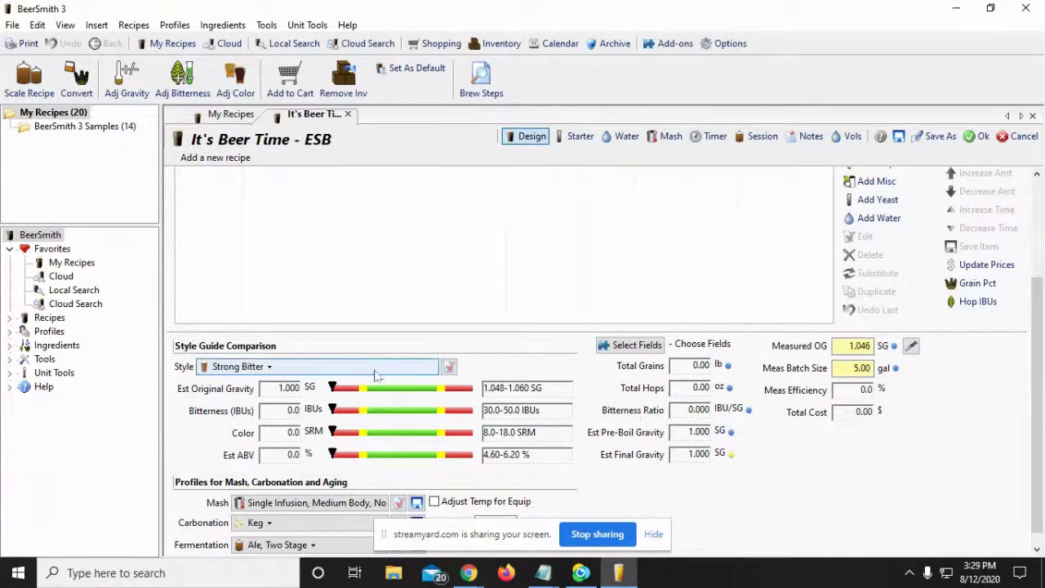
mouse_move(543, 572)
left_click(492, 507)
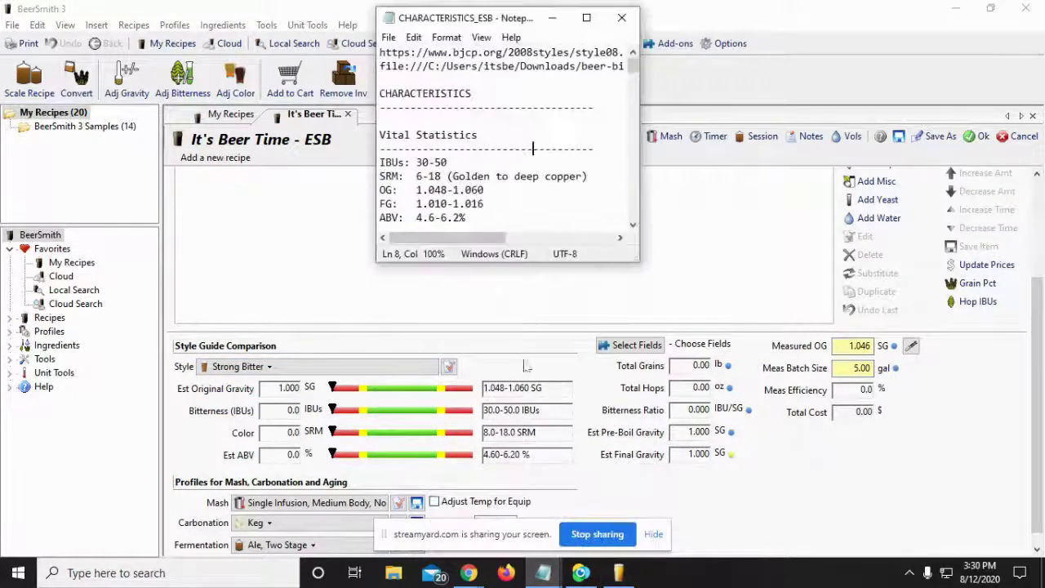
scroll(490, 126, "down", 10)
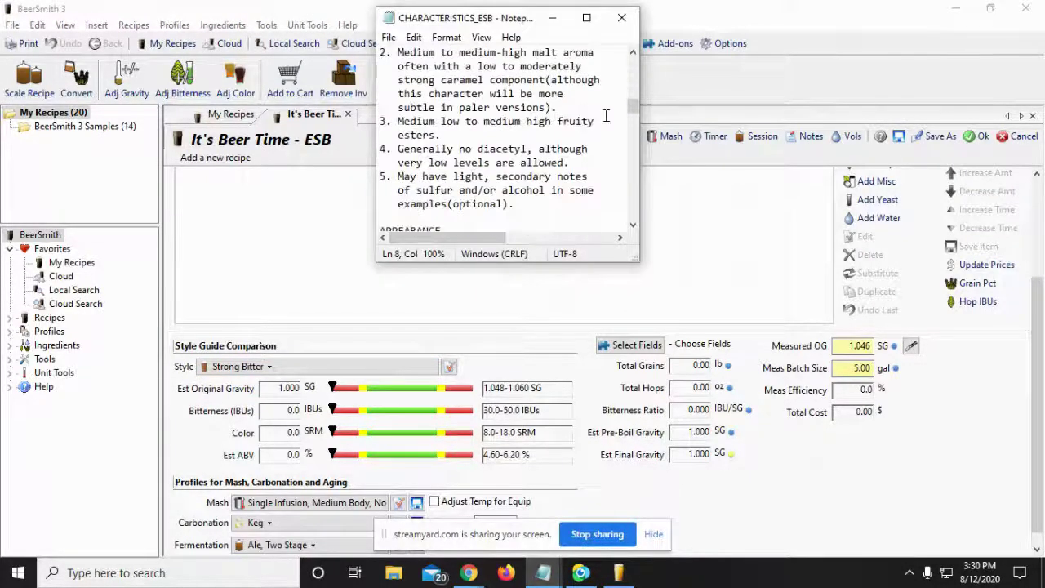
left_click(621, 17)
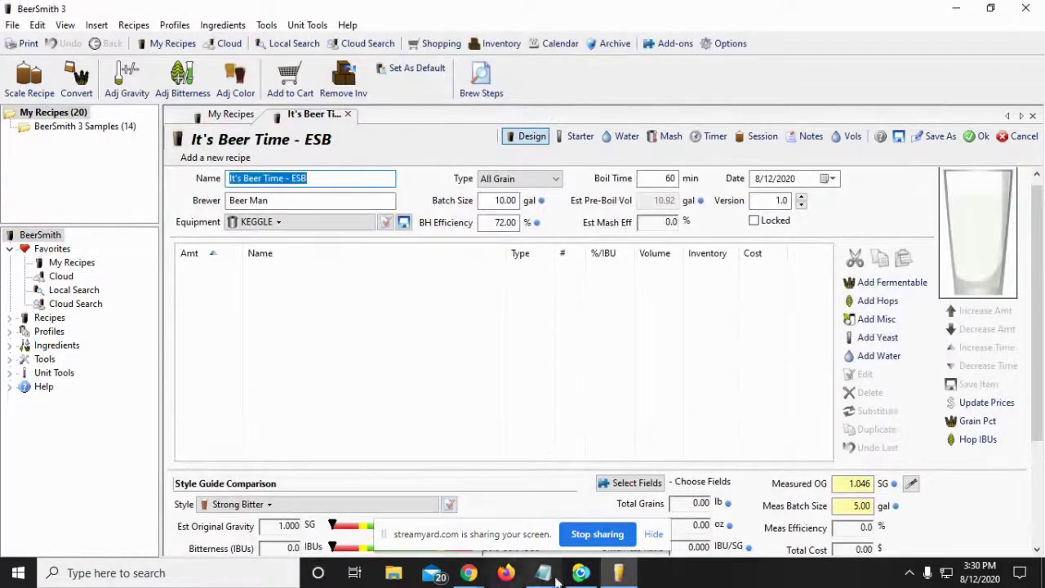
Consult the grain bill in the RECIPE_NOTES_ESB notes and add 18 lb of Pale Malt, Maris Otter to the recipe
key("alt+Tab")
scroll(553, 182, "up", 5)
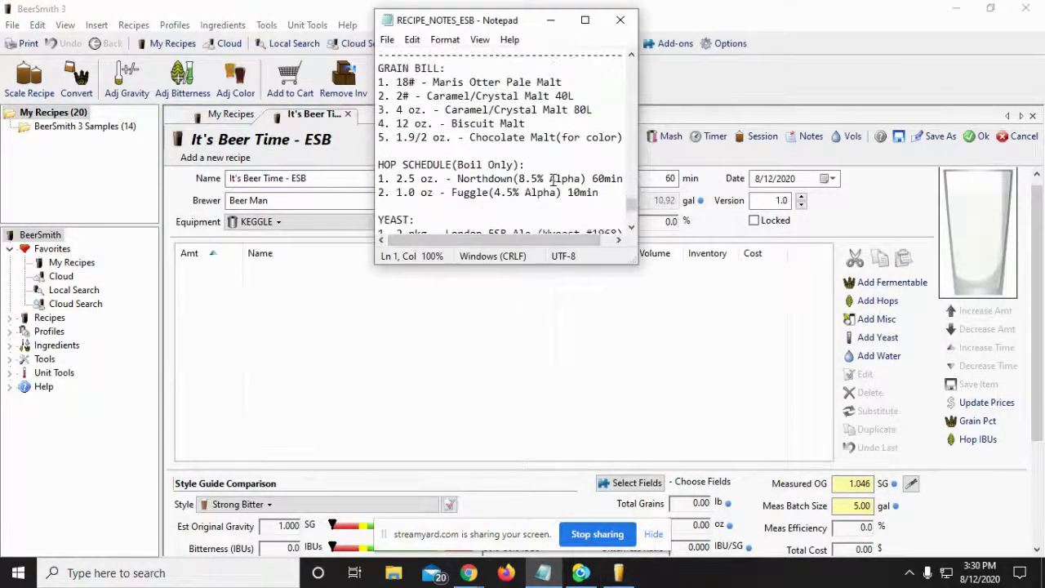
scroll(551, 168, "down", 1)
left_click(886, 283)
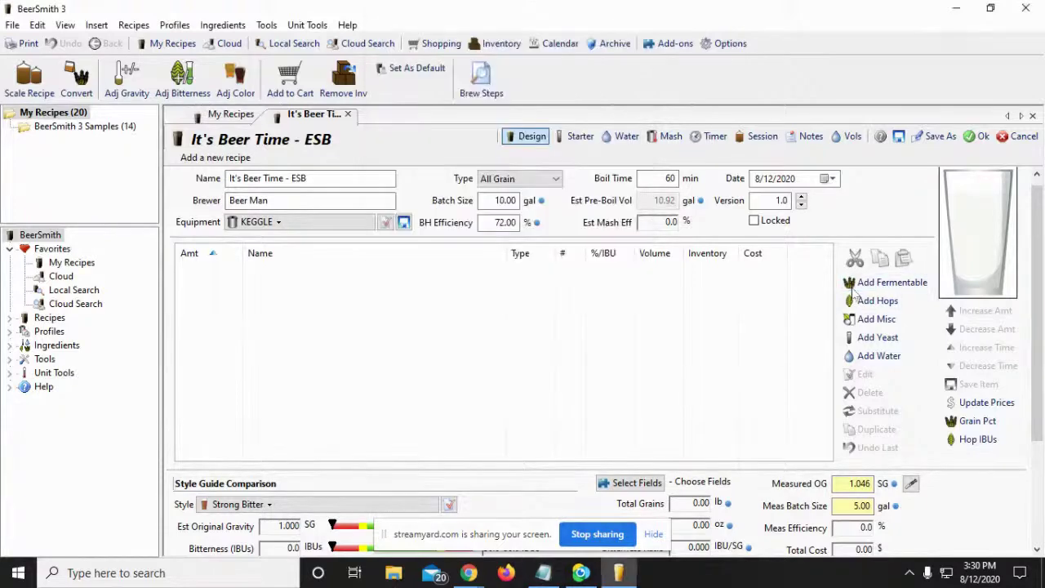
left_click_drag(831, 140, 828, 307)
left_click(243, 273)
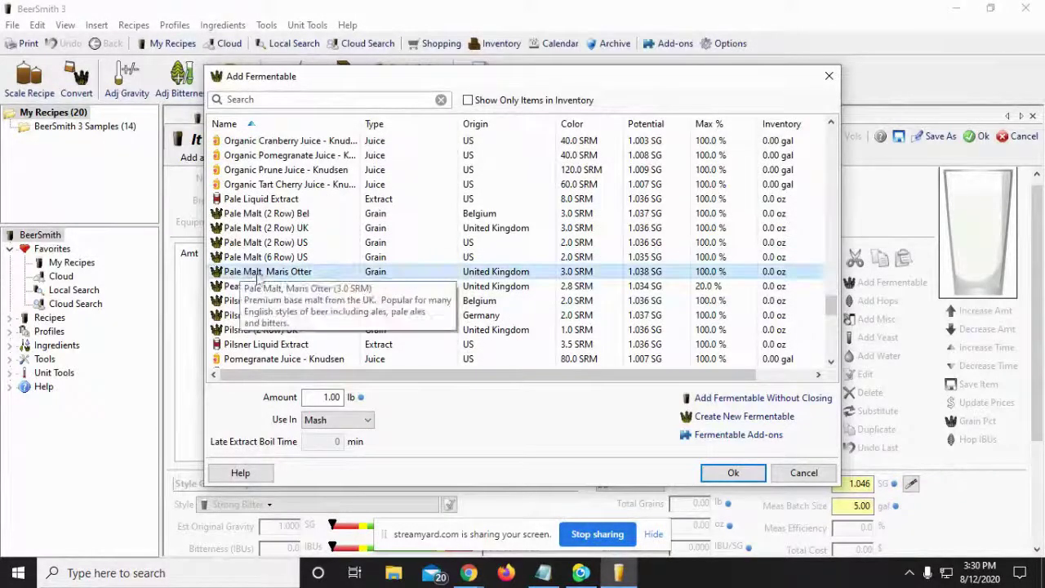
left_click(325, 397)
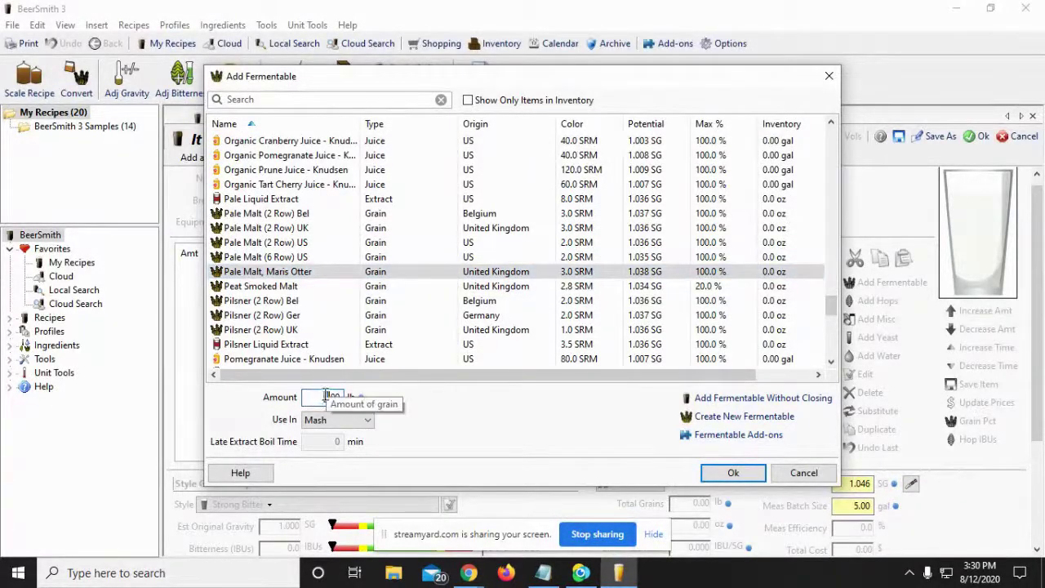
type("18")
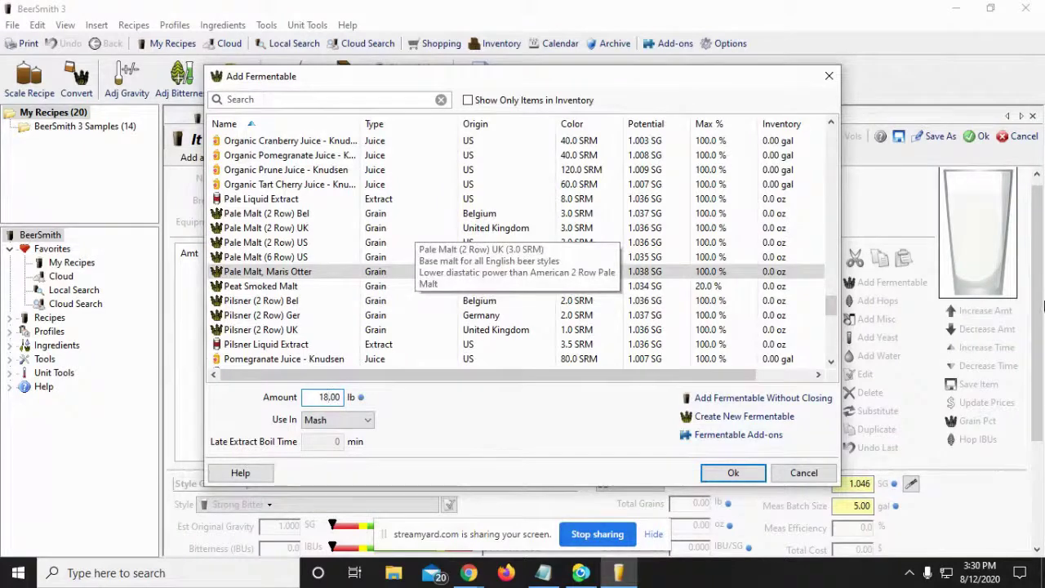
left_click(730, 472)
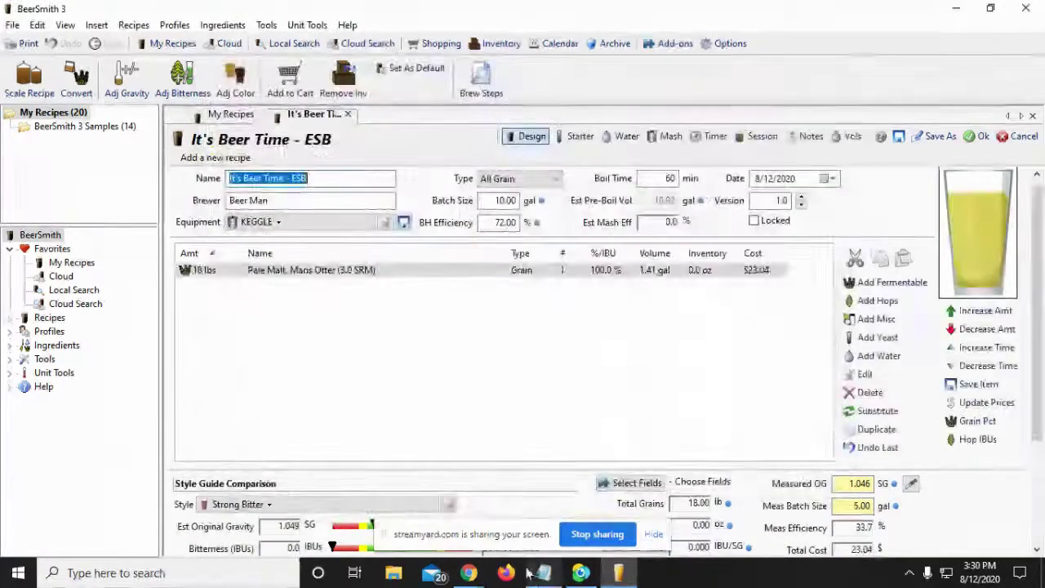
Add 2 lb of Caramel/Crystal Malt - 40L to the recipe, following the grain bill in the notes
left_click(543, 572)
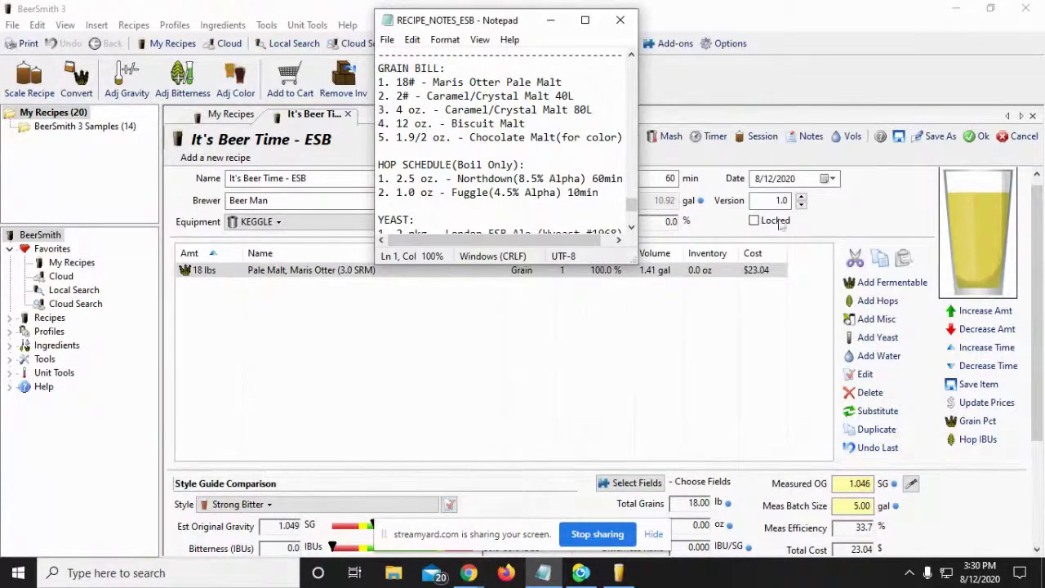
left_click(889, 281)
scroll(444, 245, "down", 5)
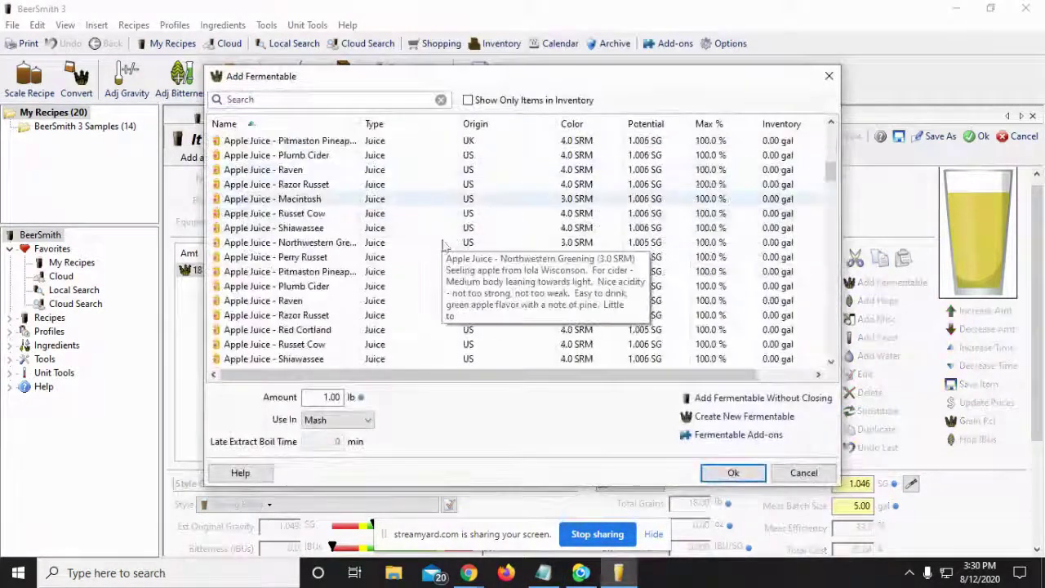
scroll(443, 245, "down", 15)
left_click(322, 157)
double_click(326, 398)
key("BackSpace")
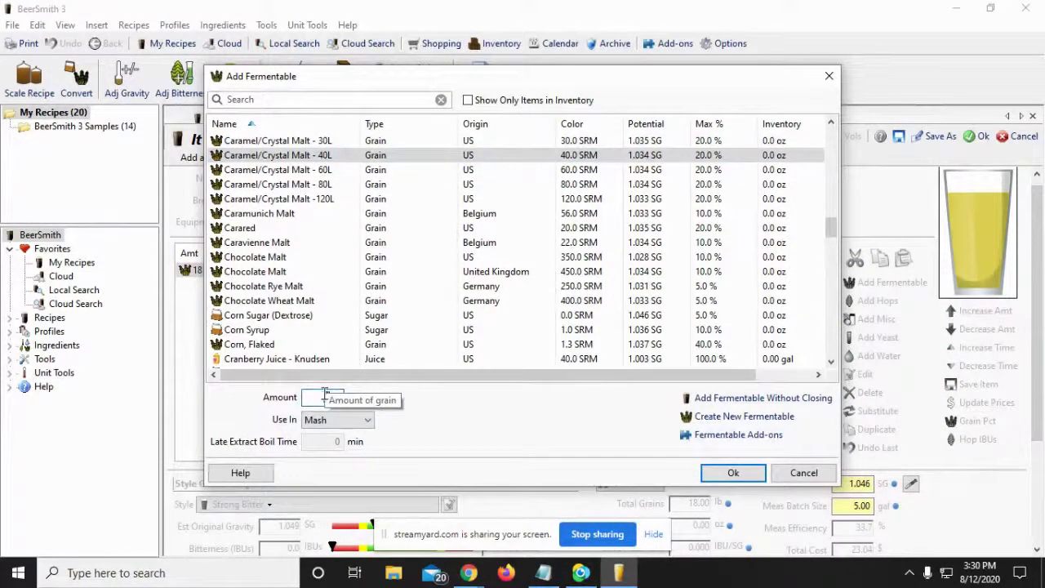
type("2")
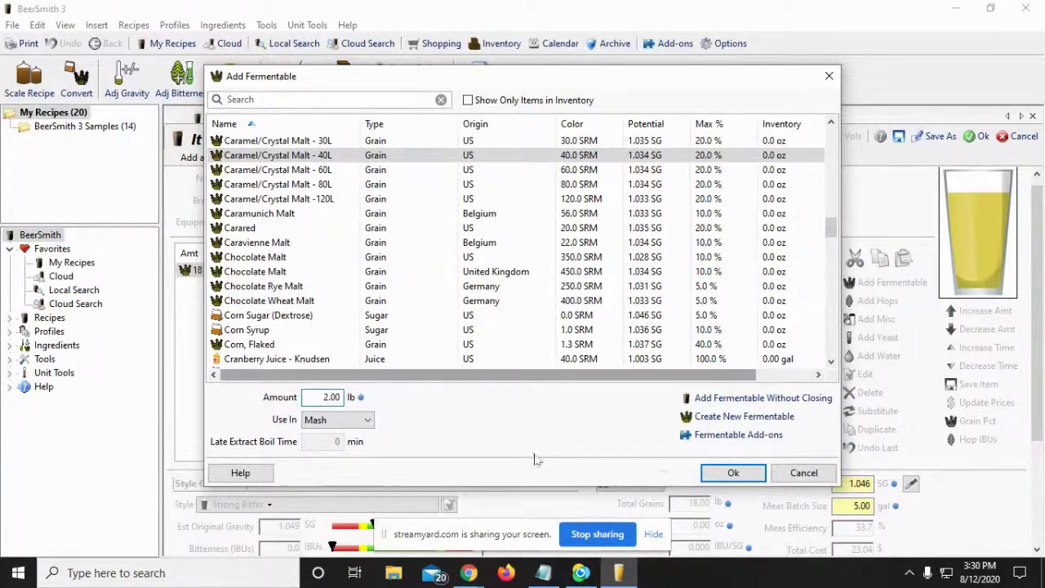
left_click(707, 472)
Add 0.24 lb of Caramel/Crystal Malt - 80L for use in the mash and review its entry without changes
left_click(885, 285)
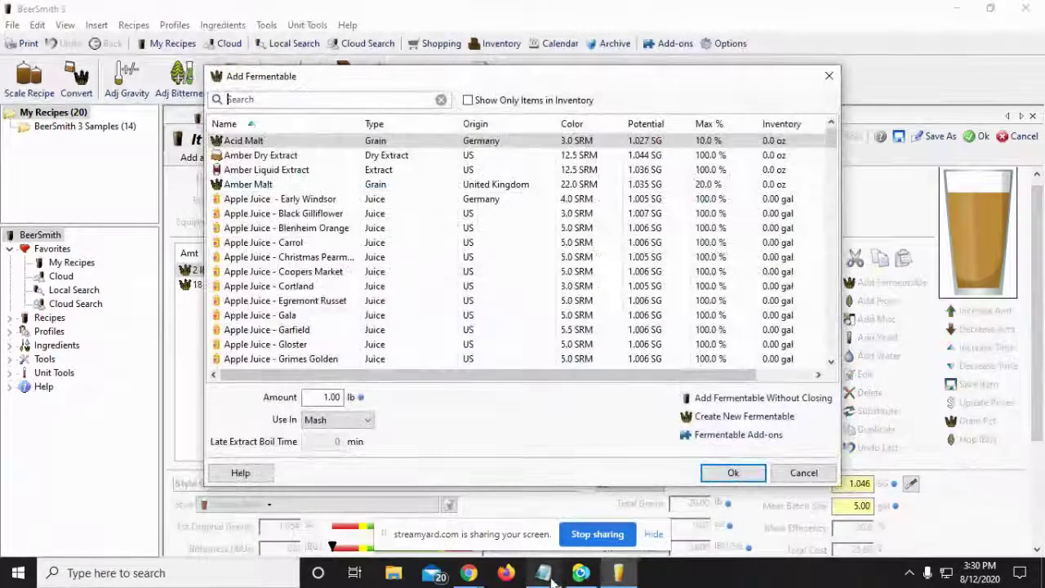
left_click(545, 574)
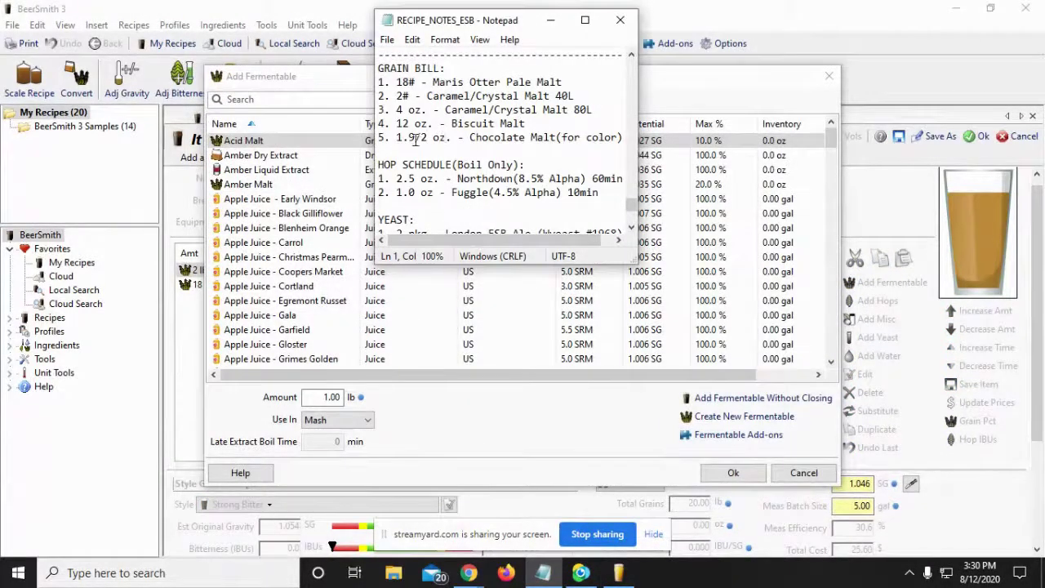
left_click(315, 242)
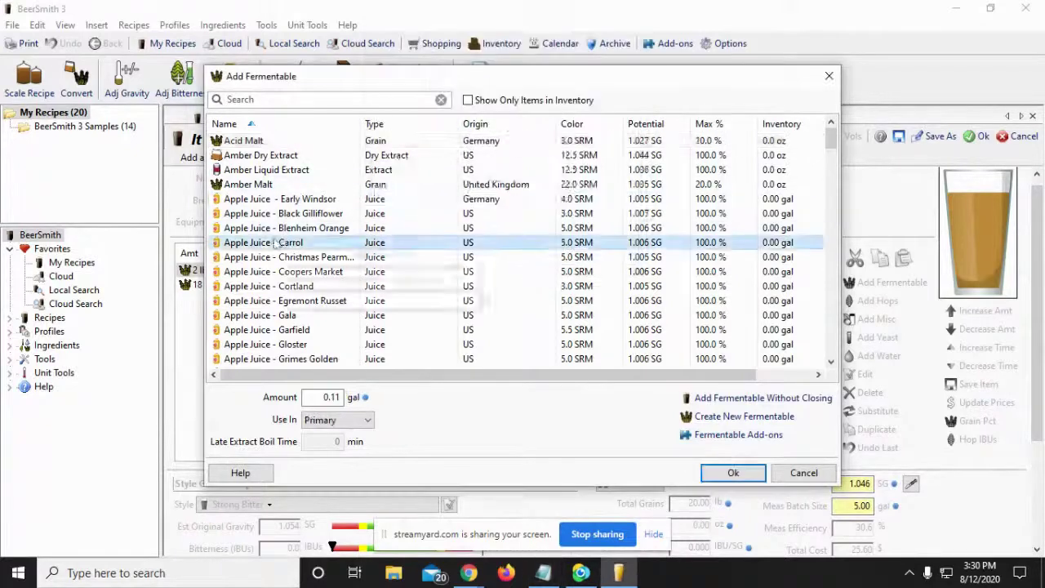
scroll(298, 280, "down", 10)
scroll(284, 305, "down", 8)
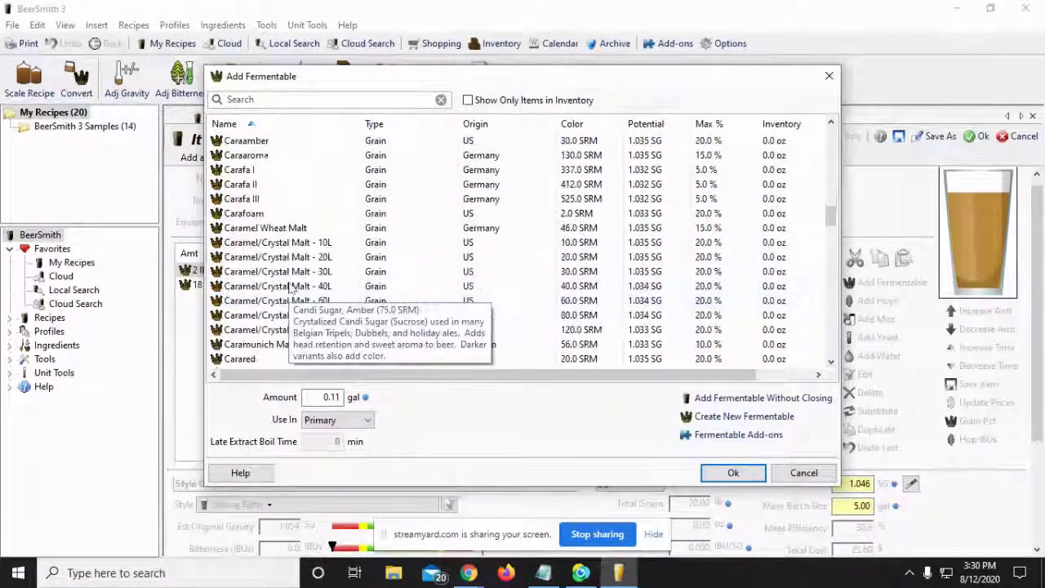
left_click(292, 318)
left_click(319, 399)
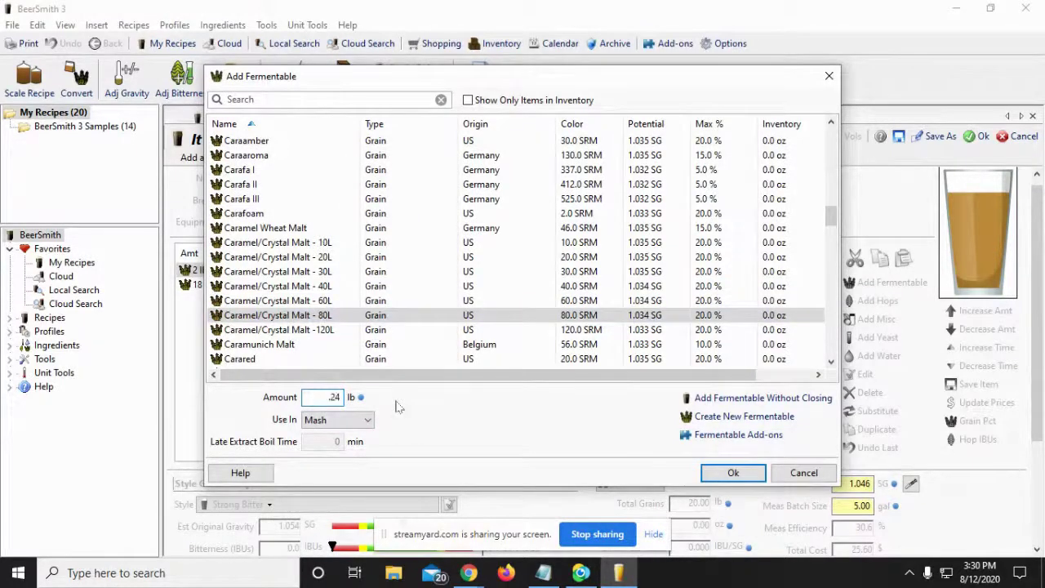
left_click(730, 474)
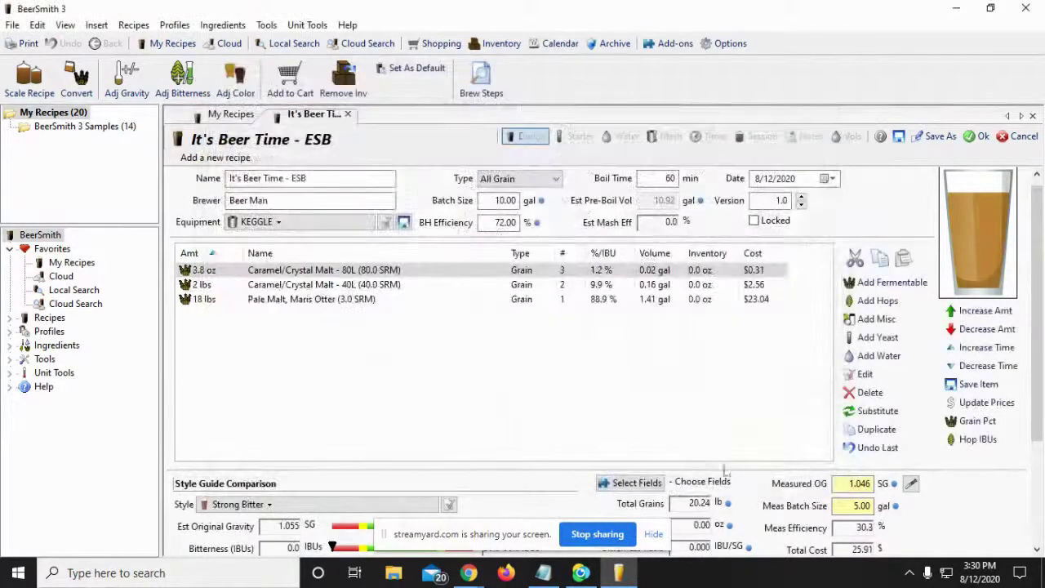
double_click(229, 273)
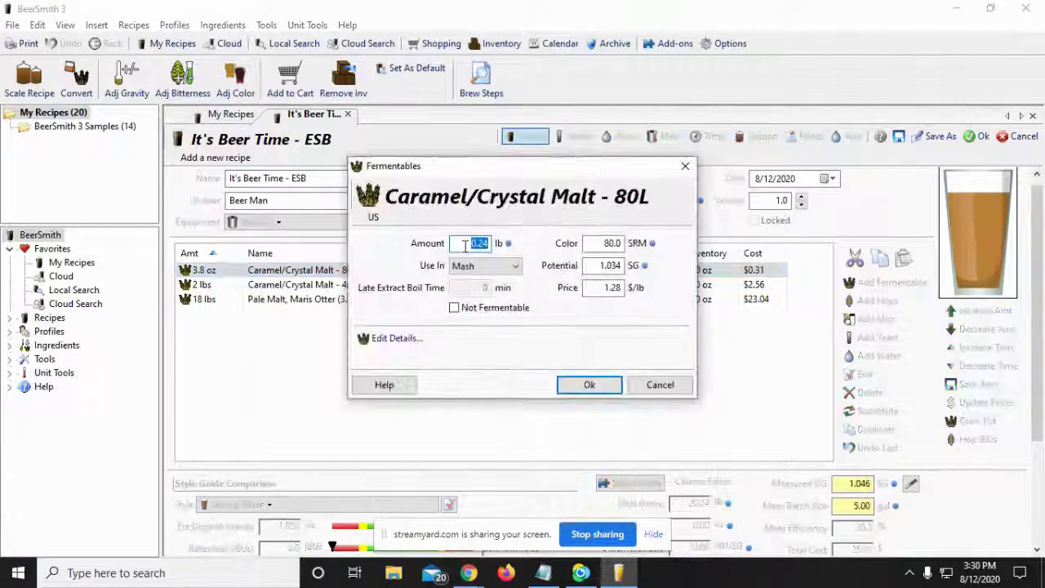
left_click(645, 391)
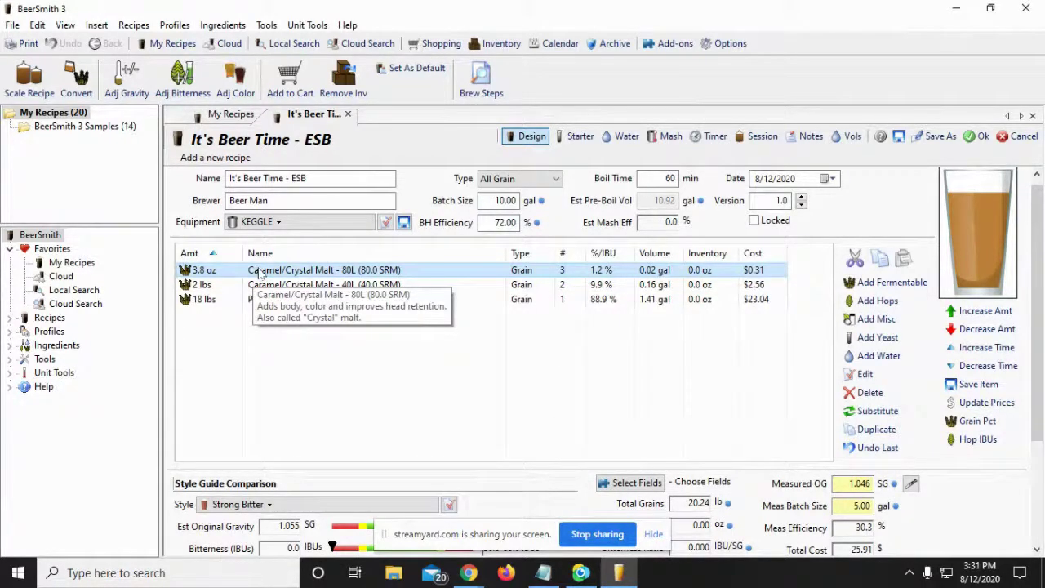
Set the amount of the Caramel/Crystal Malt - 80L entry to 0.25 lb
double_click(260, 272)
left_click(483, 242)
type("0.25")
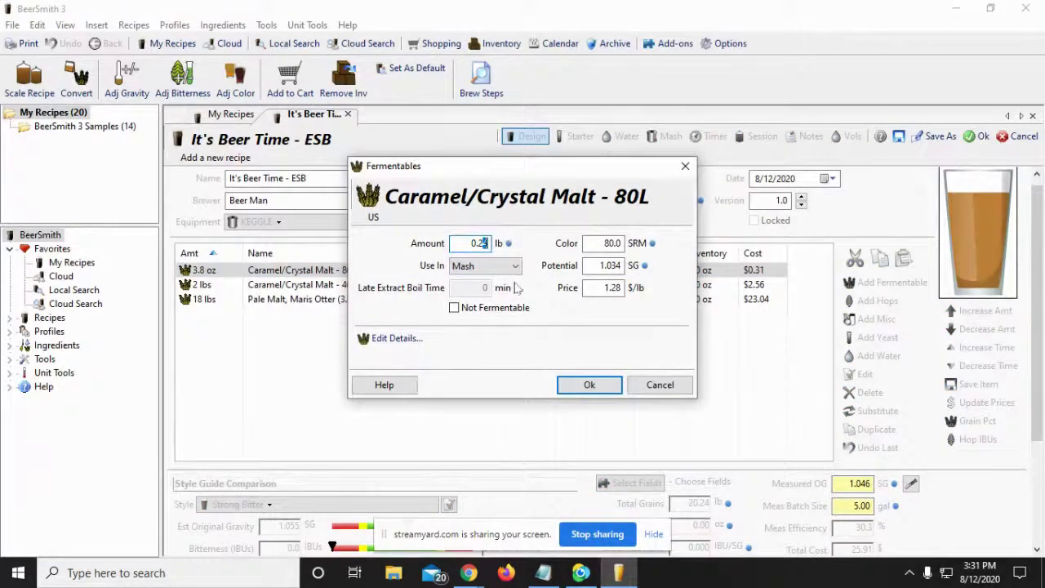
left_click(589, 384)
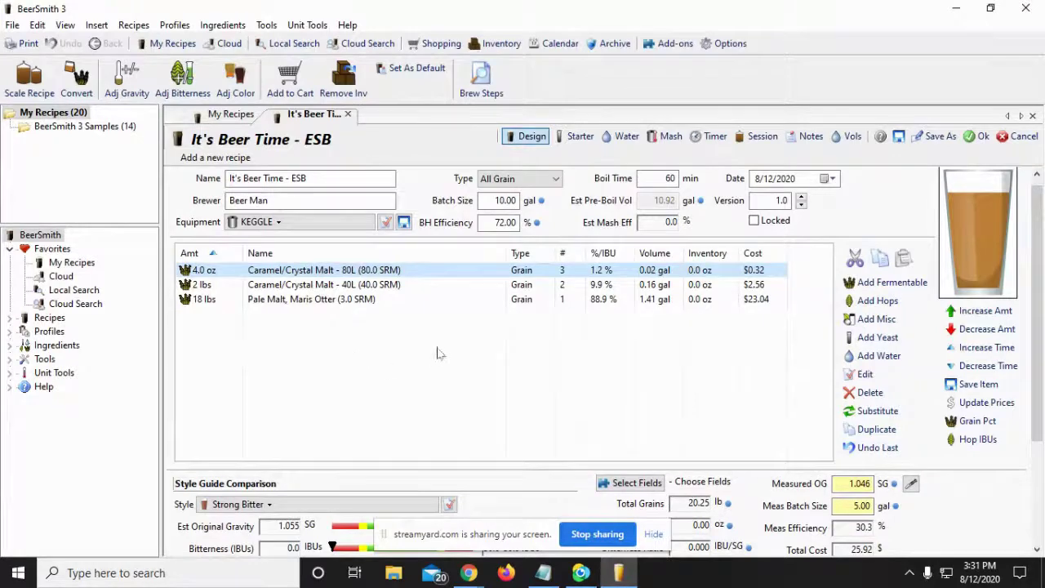
Consult the grain bill in the RECIPE_NOTES_ESB notes and add 0.75 lb of Biscuit Malt to the recipe for use in the mash
left_click(543, 572)
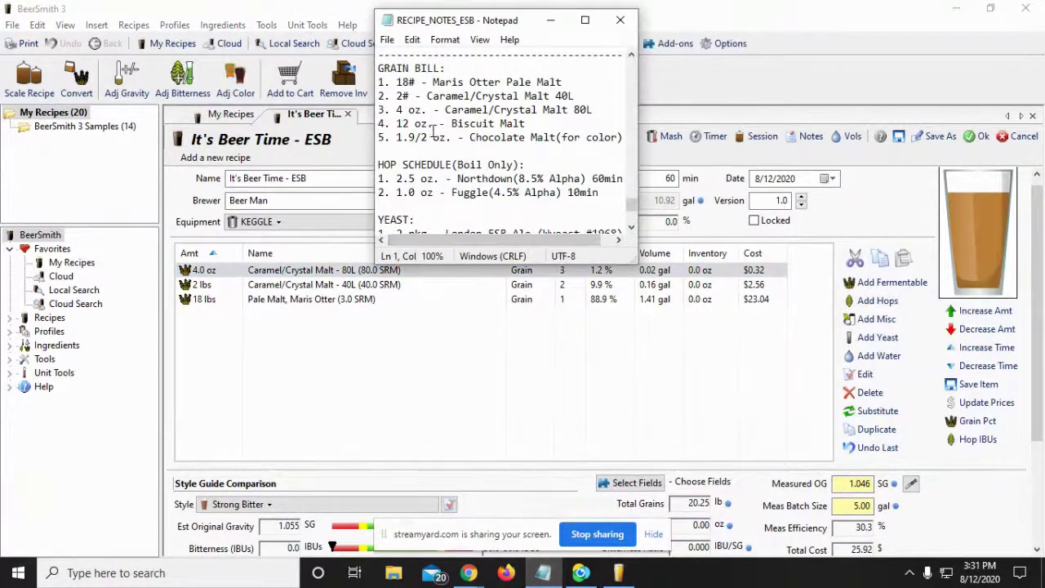
left_click(892, 282)
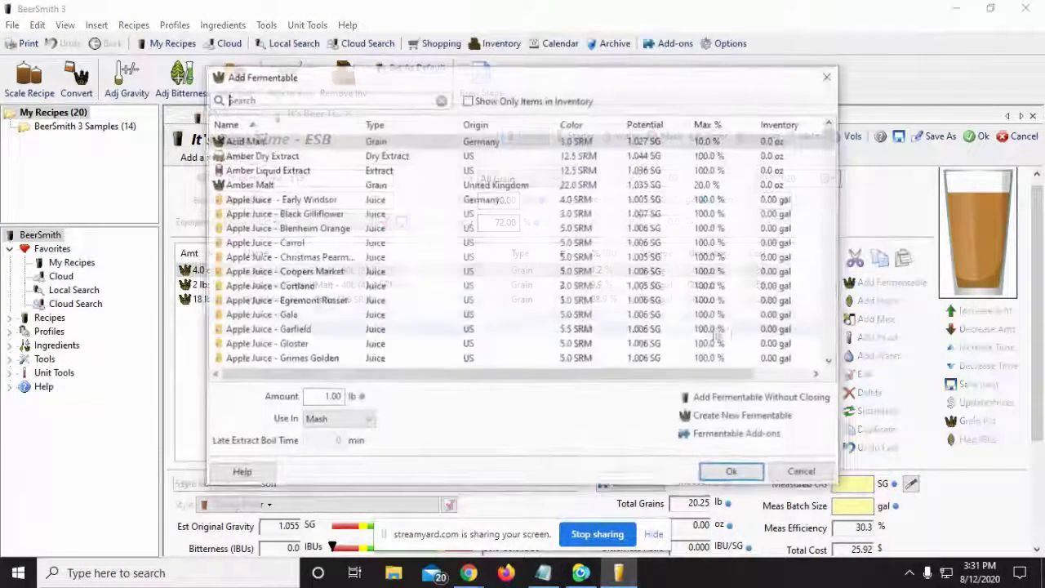
scroll(319, 278, "down", 10)
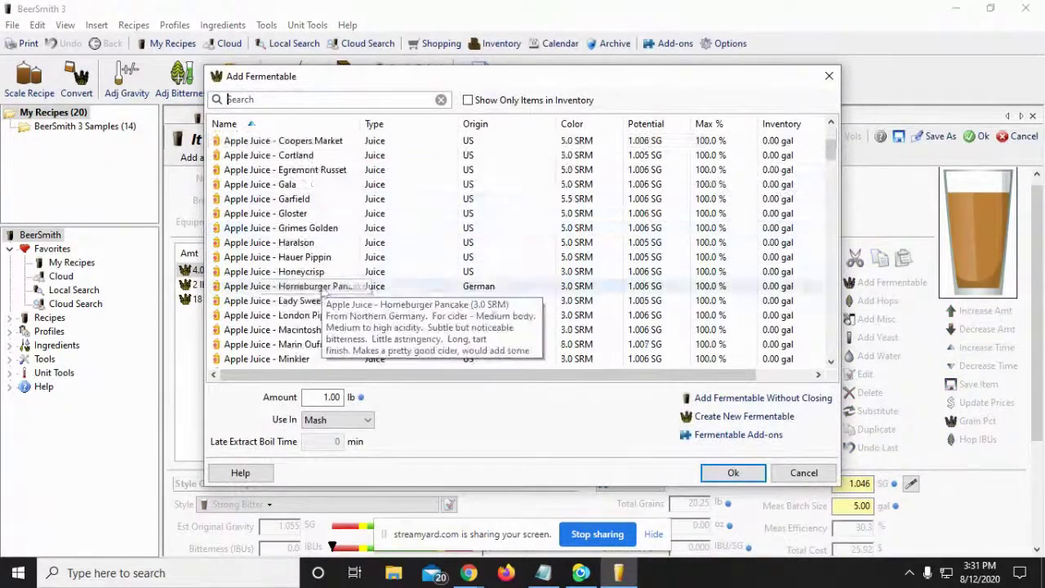
scroll(321, 292, "down", 12)
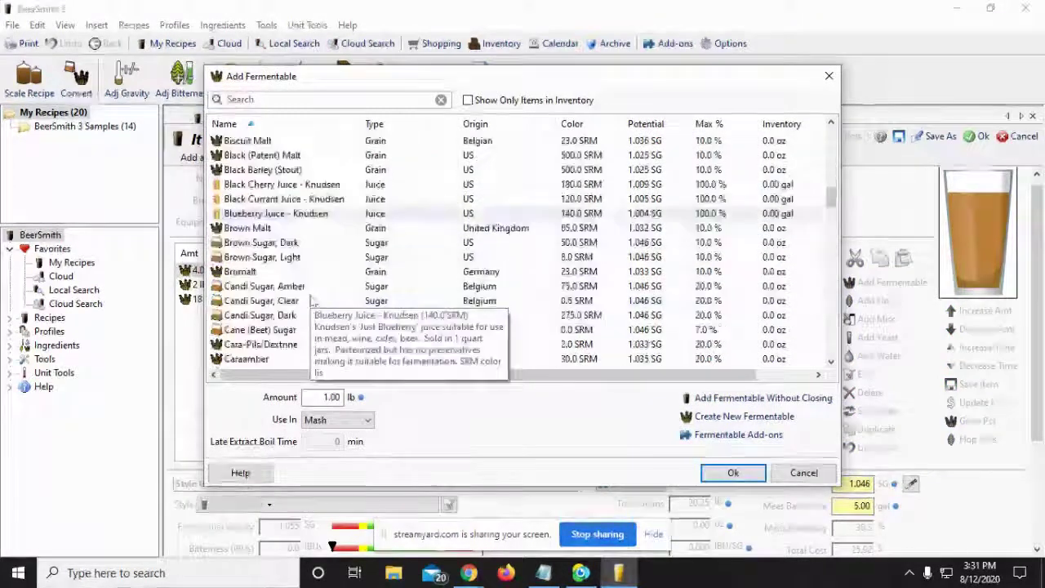
scroll(317, 303, "down", 5)
scroll(320, 302, "up", 7)
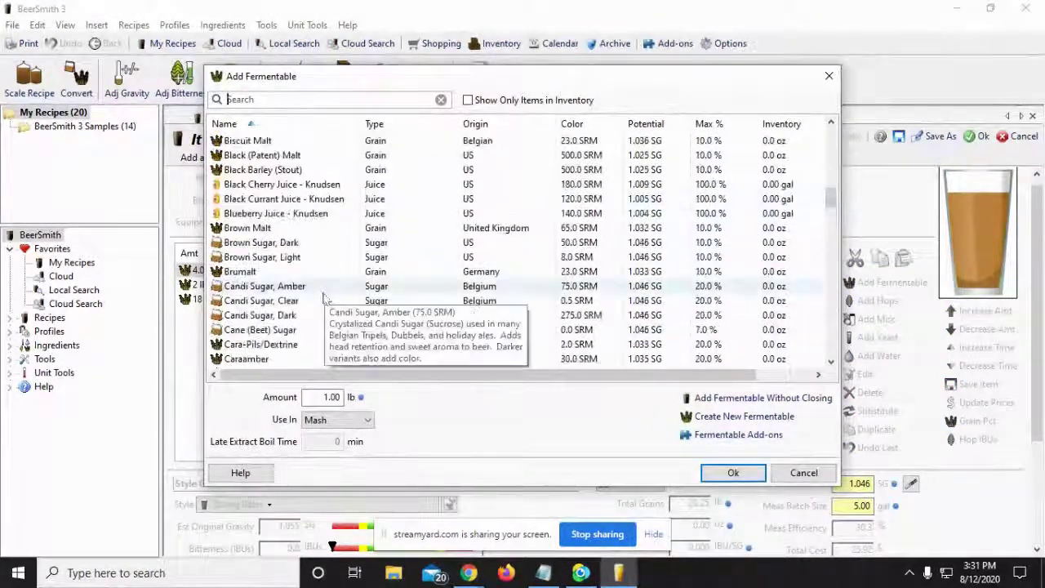
scroll(286, 290, "down", 1)
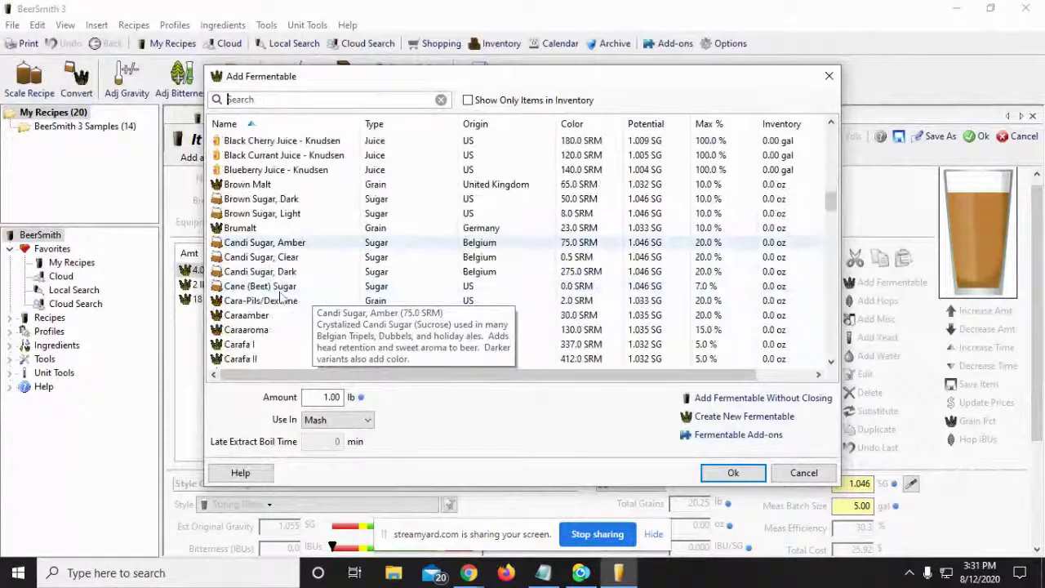
scroll(282, 288, "up", 2)
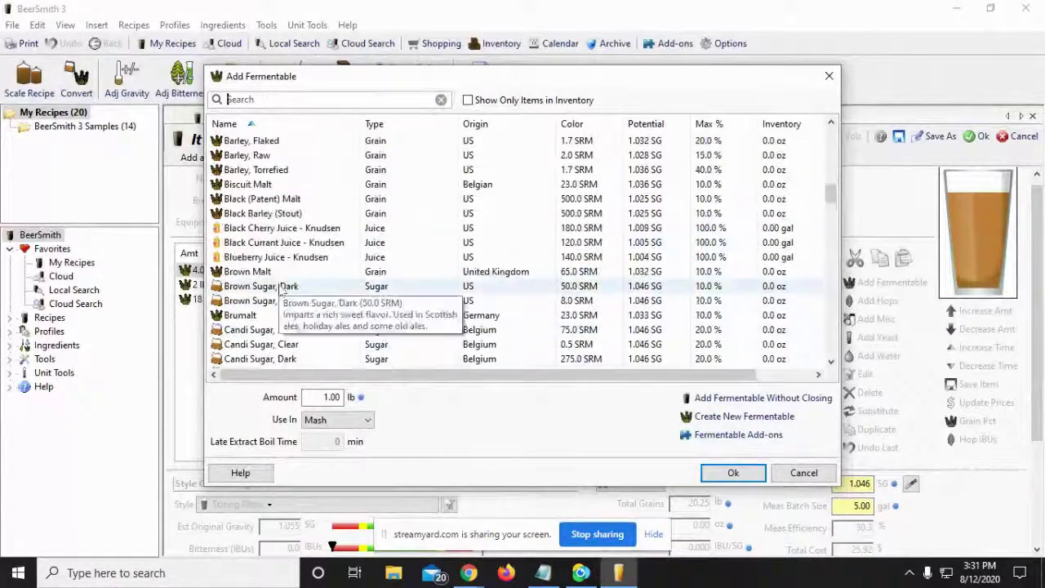
left_click(257, 186)
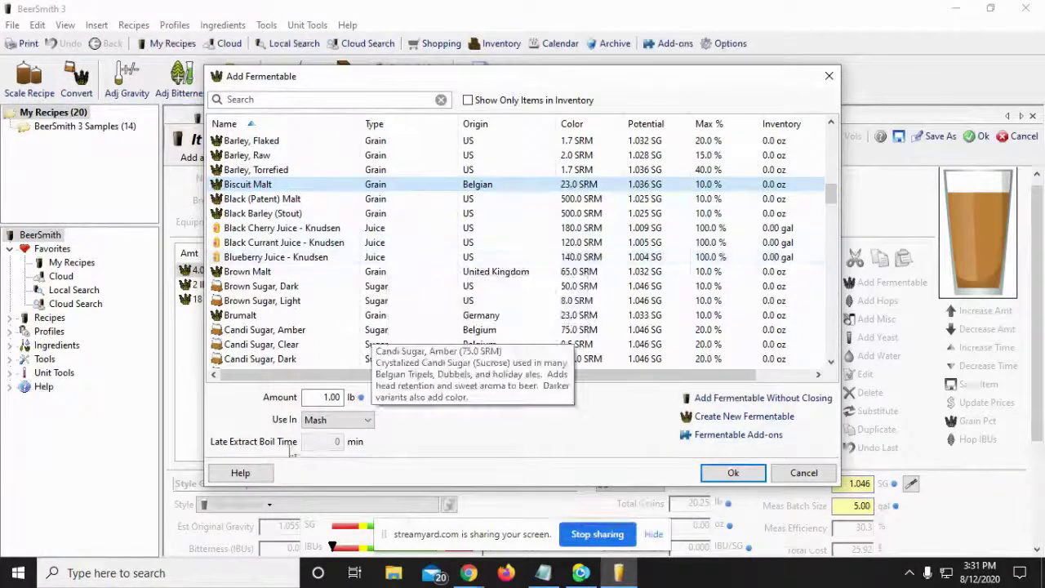
left_click(543, 572)
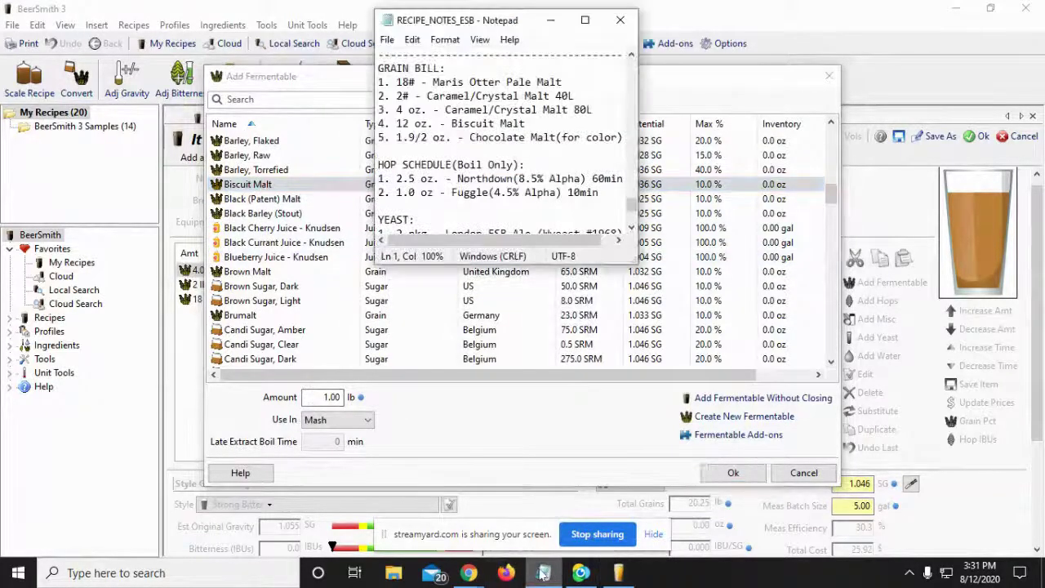
left_click(325, 397)
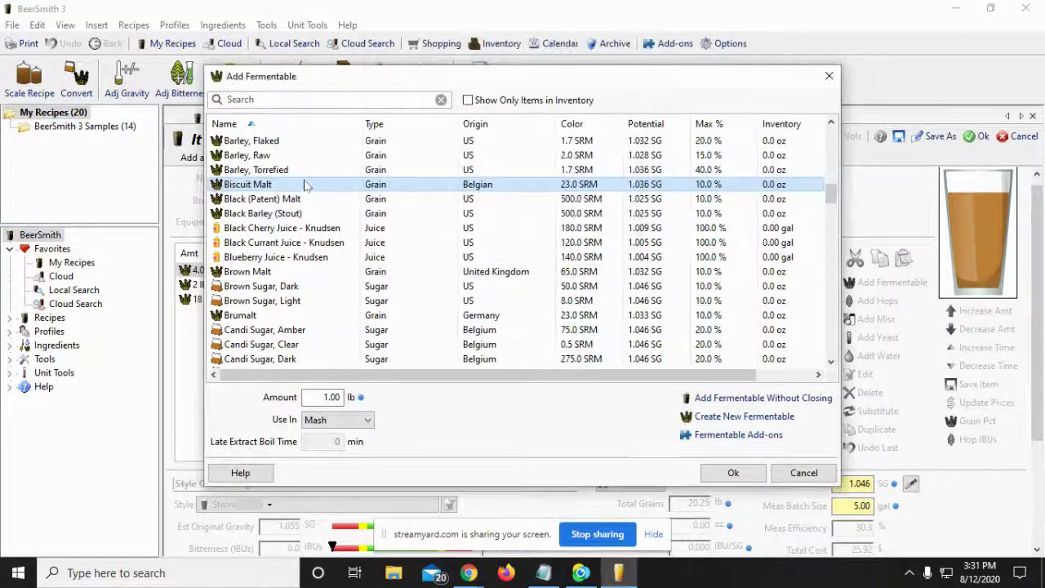
left_click_drag(325, 396, 360, 398)
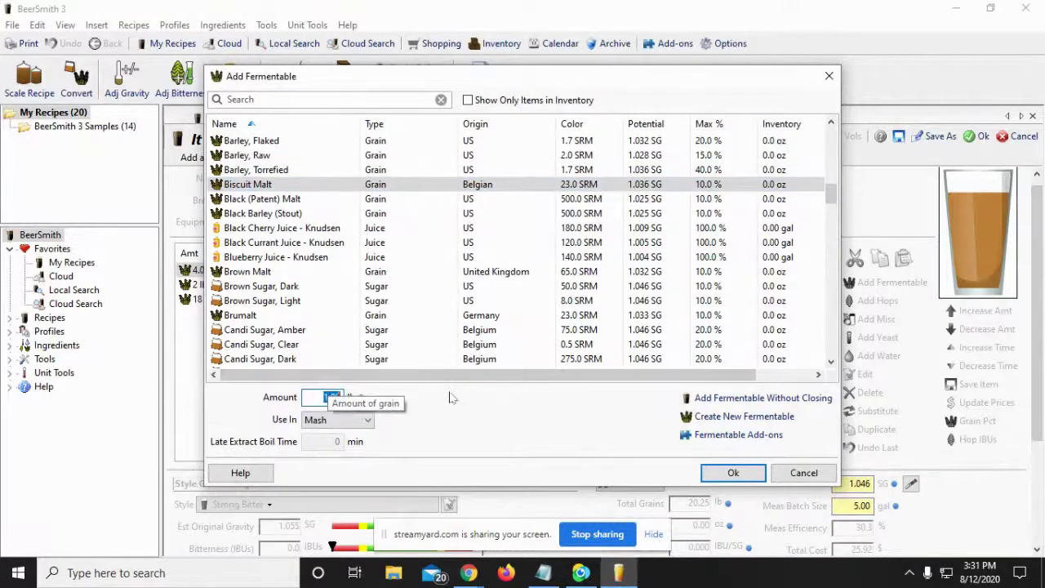
key("BackSpace")
type(".75")
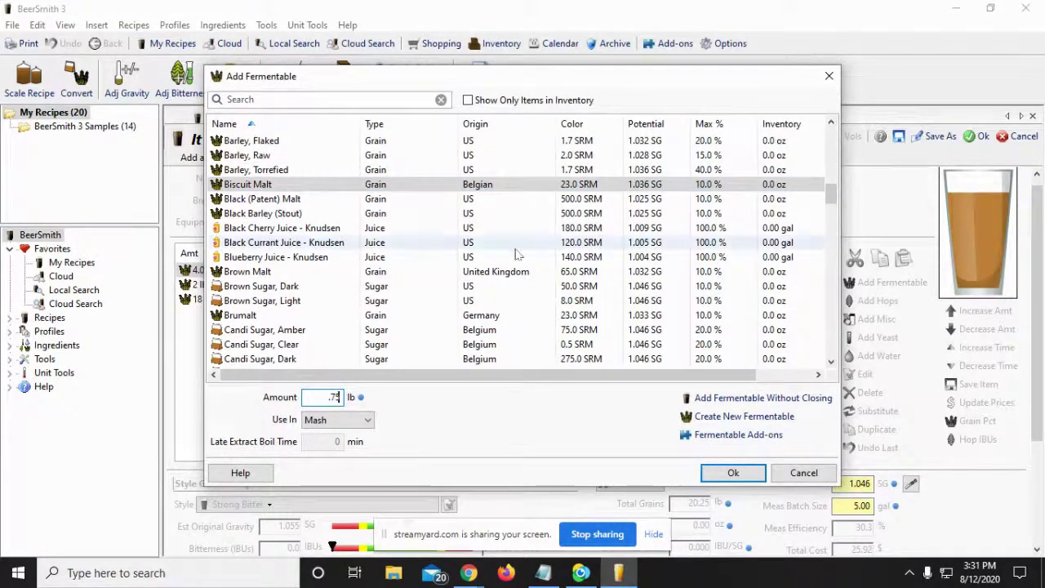
left_click(726, 474)
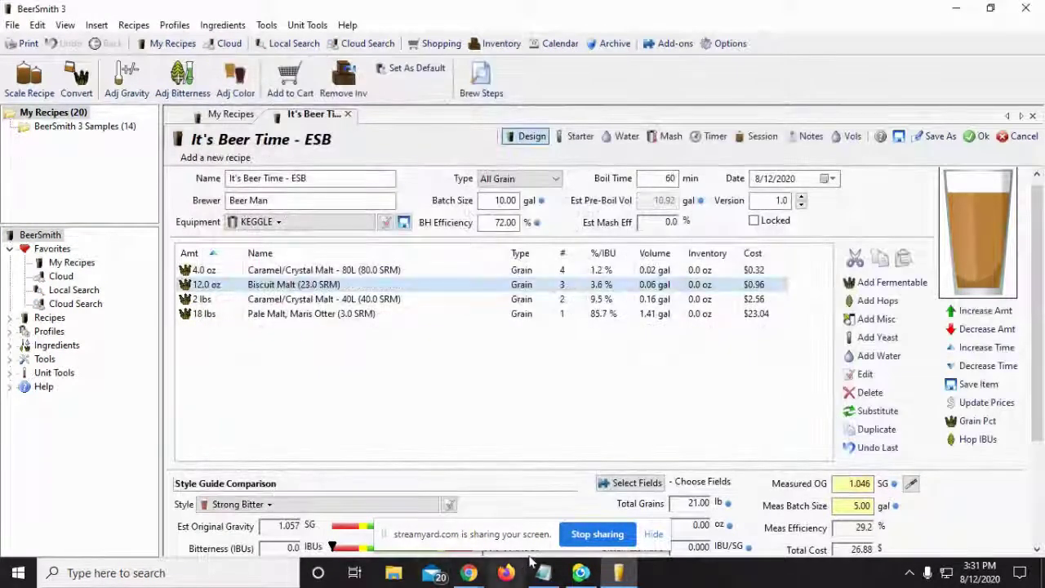
Check the grain bill in the notes and add 1.9 oz of the United Kingdom Chocolate Malt (450 SRM) to the recipe
left_click(543, 572)
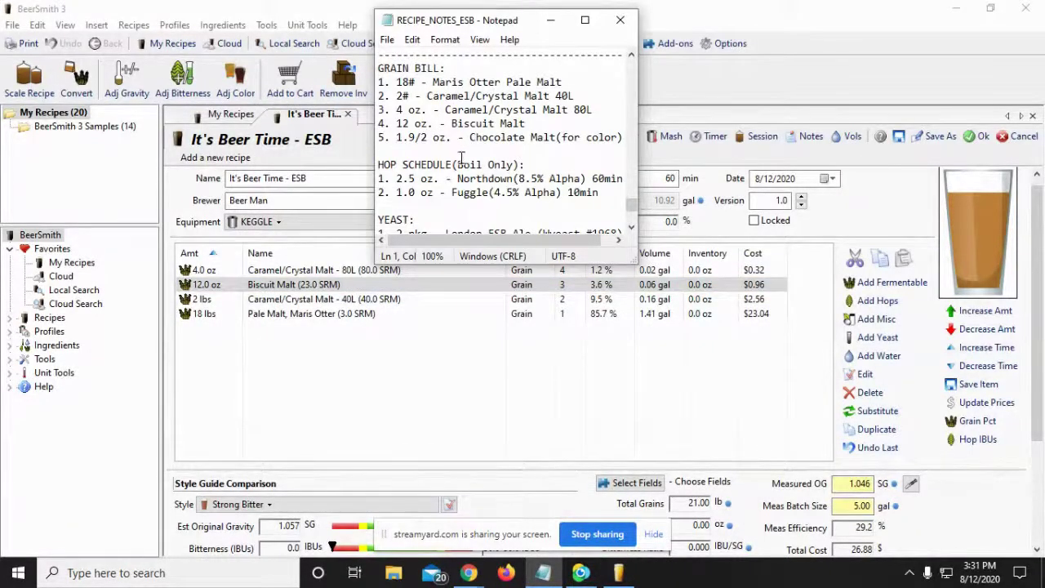
left_click(438, 308)
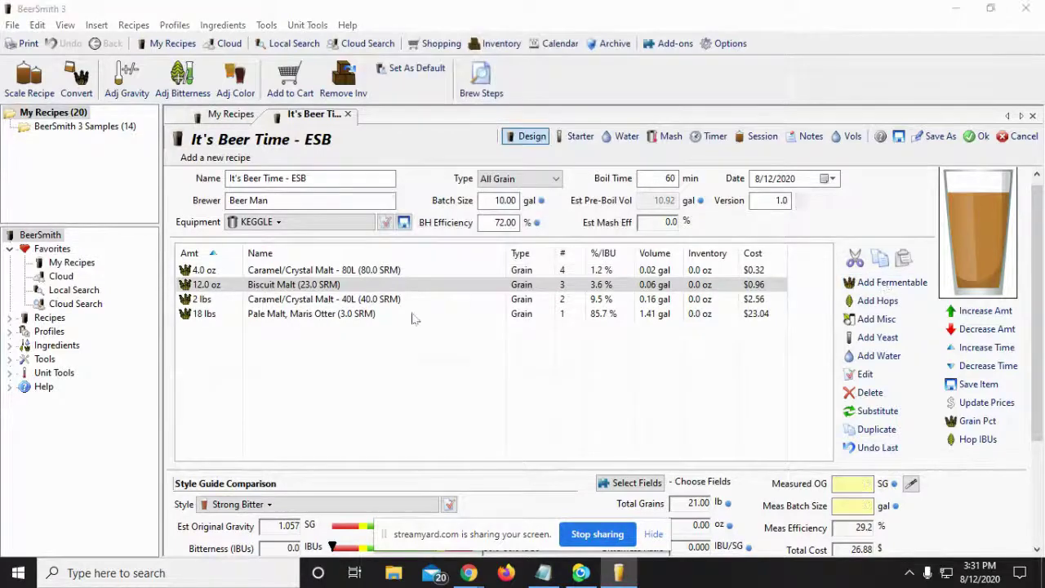
key("Insert")
scroll(384, 286, "down", 12)
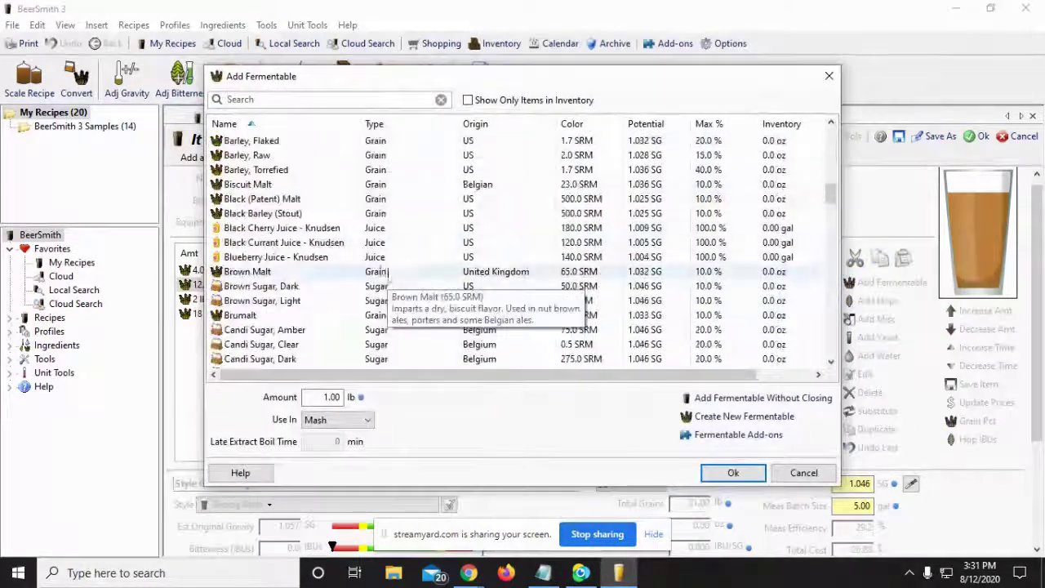
scroll(388, 277, "down", 9)
scroll(346, 294, "down", 2)
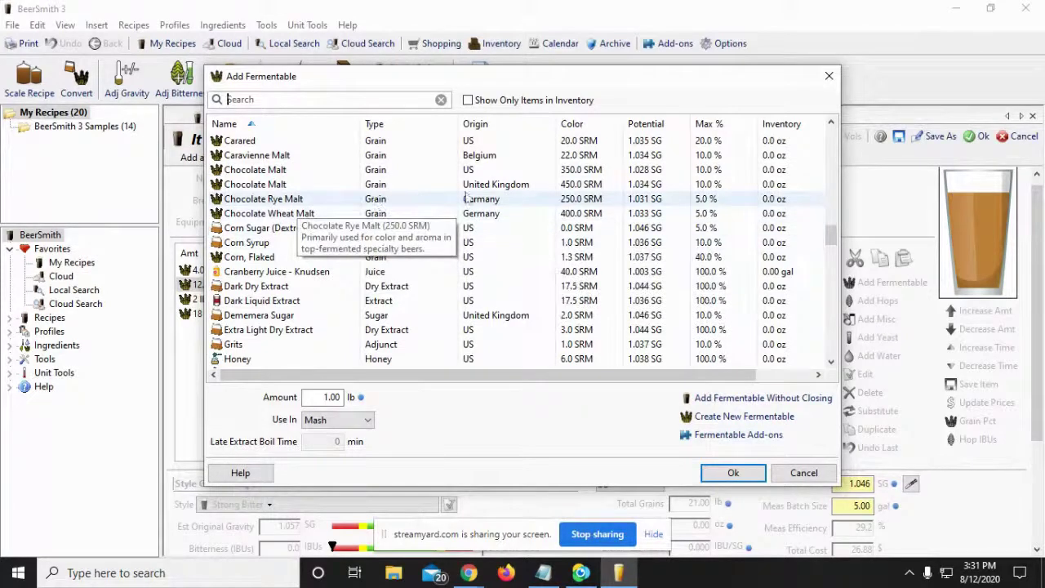
left_click(296, 185)
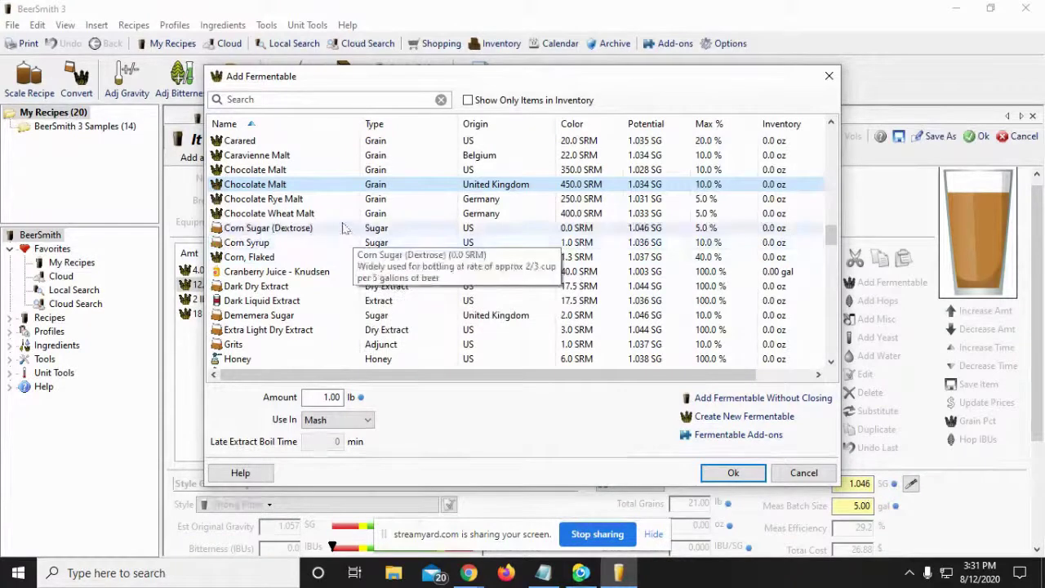
left_click(321, 397)
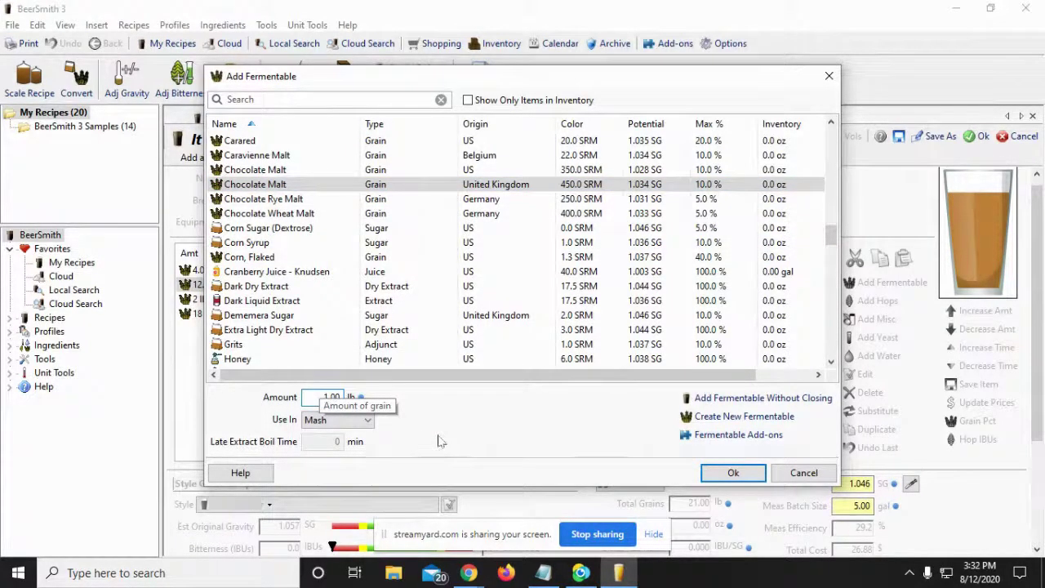
double_click(318, 396)
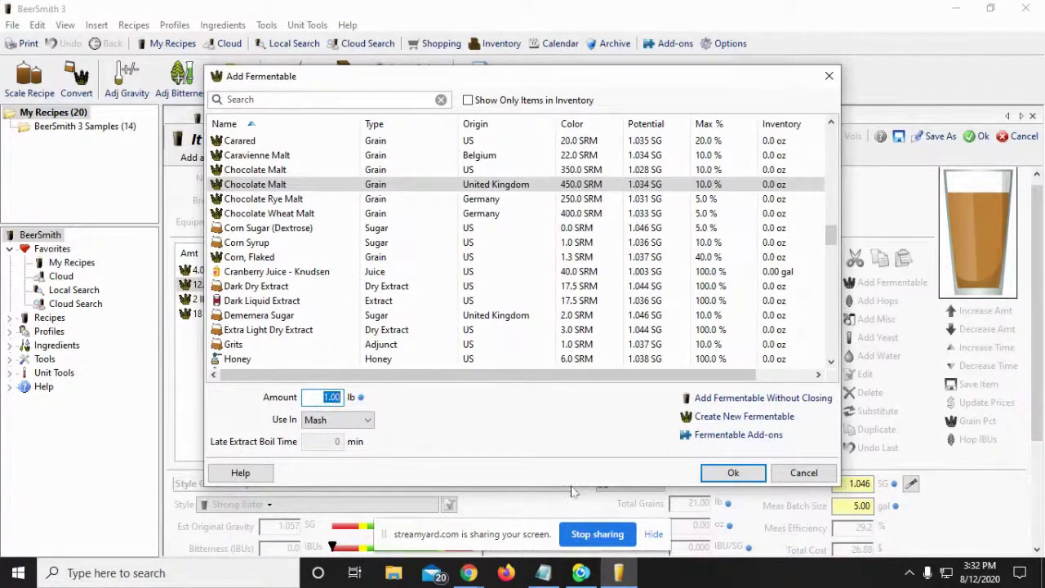
left_click(732, 473)
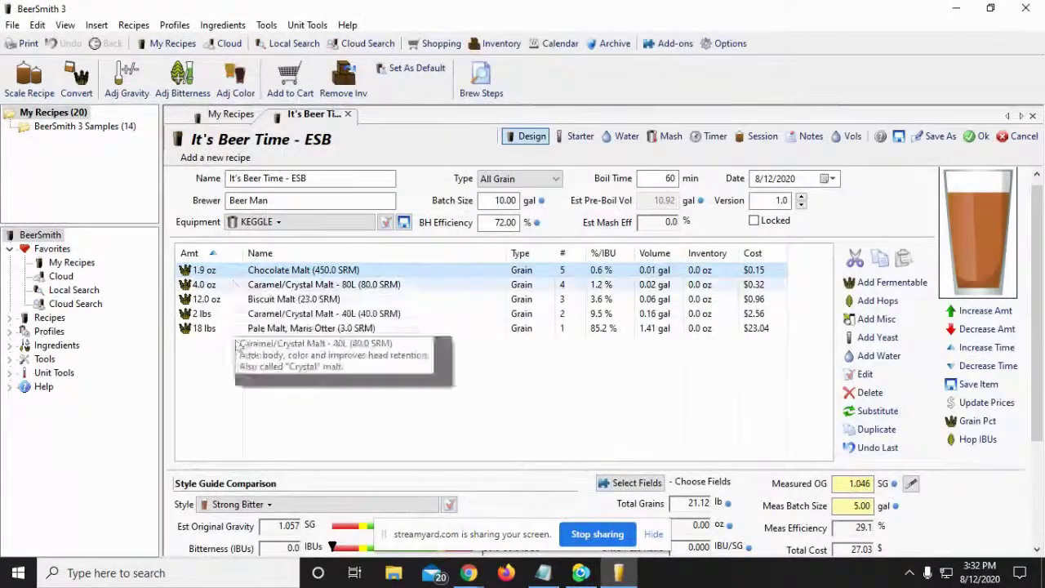
Consult the hop schedule in the notes and add 2.5 oz of Northdown hops at 8.50% alpha as a 60-minute boil addition
left_click(543, 572)
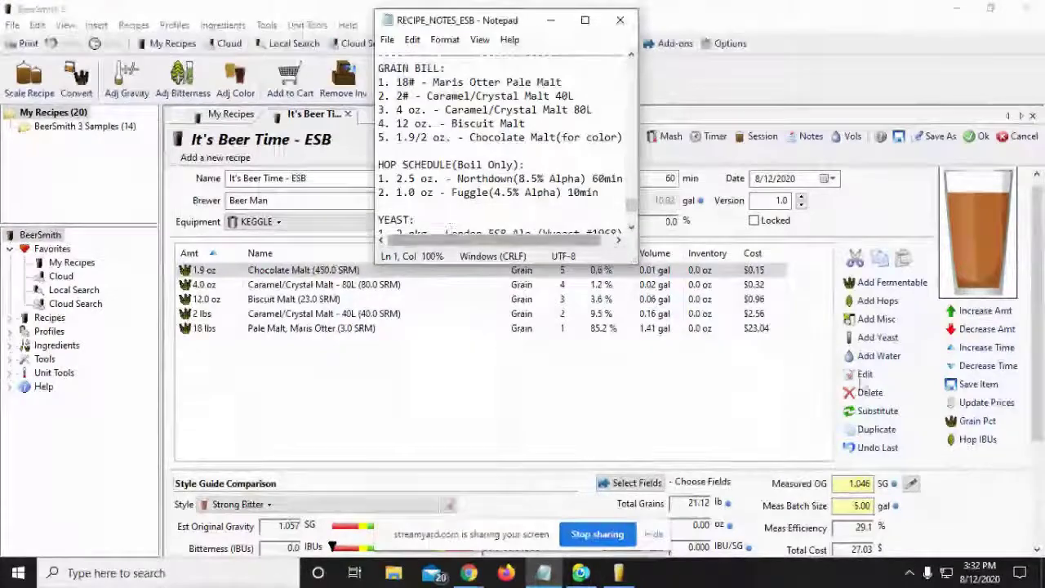
left_click(877, 301)
scroll(371, 229, "down", 20)
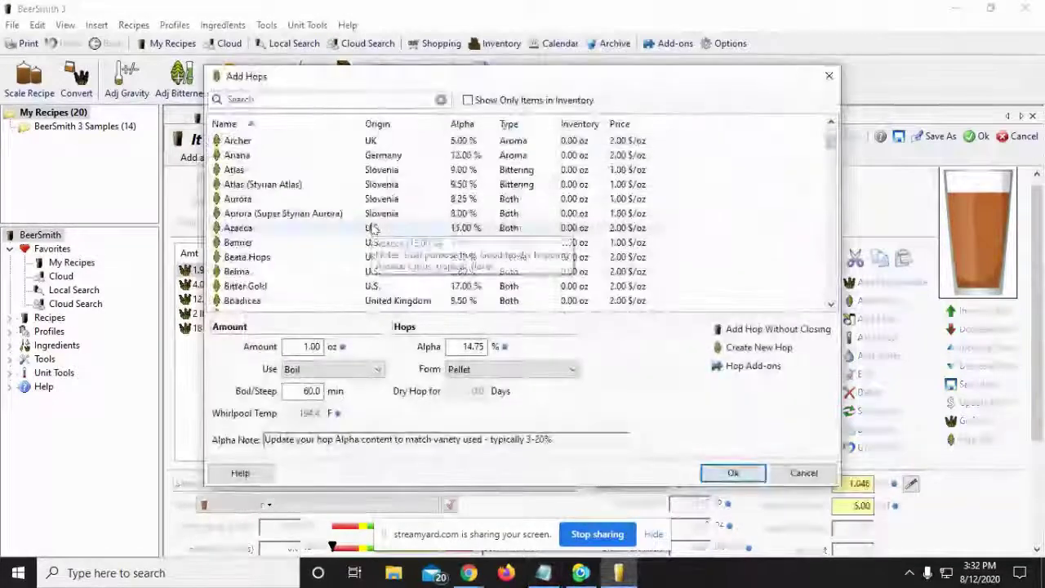
scroll(368, 233, "down", 15)
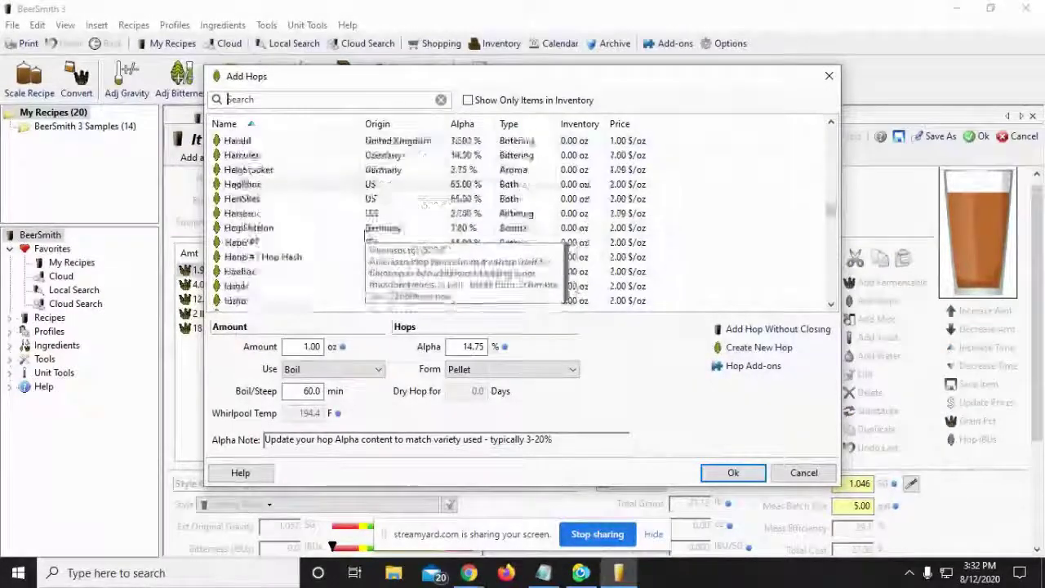
scroll(366, 242, "down", 4)
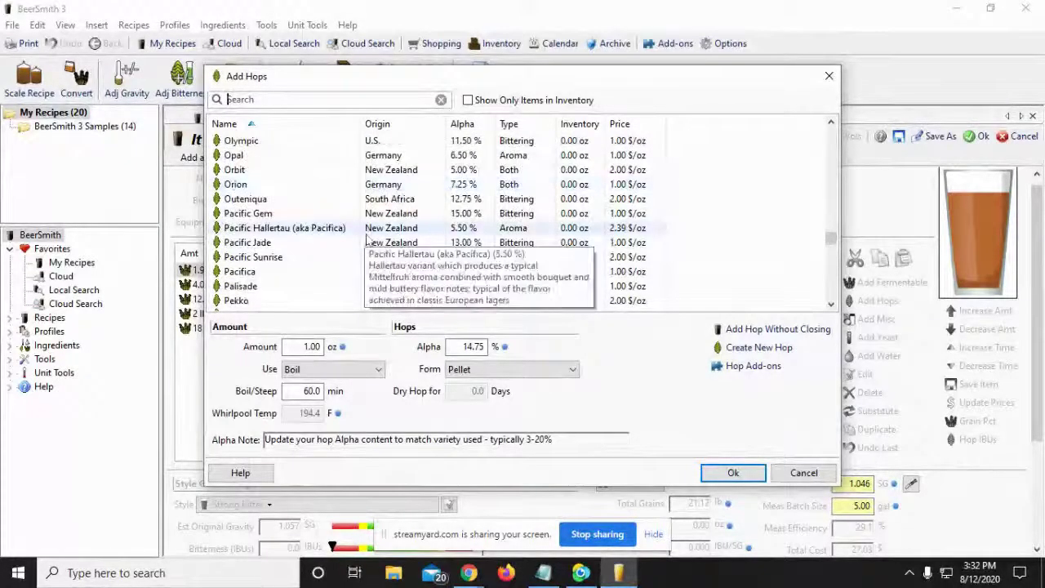
scroll(367, 243, "down", 1)
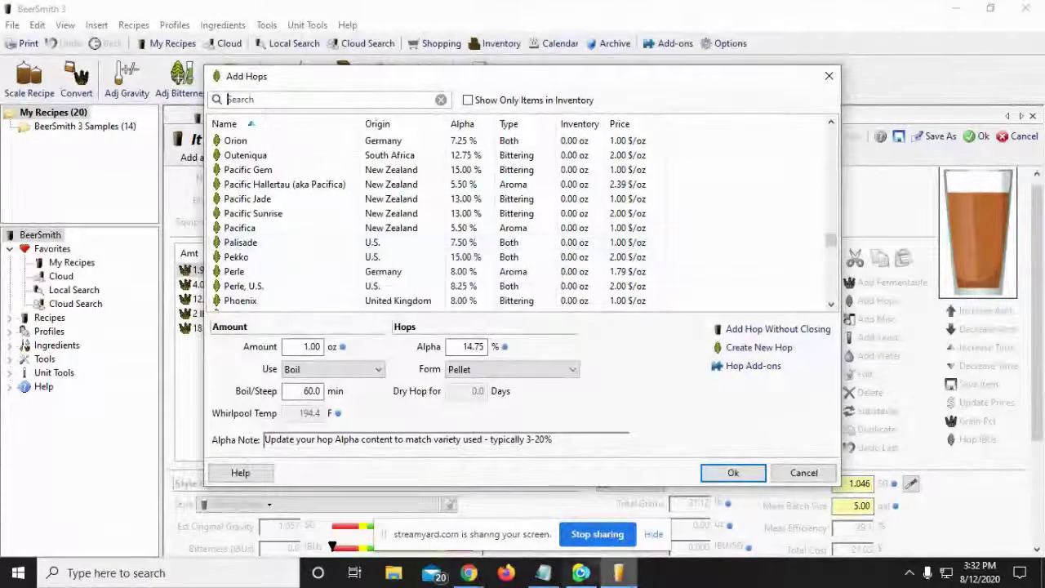
left_click(543, 574)
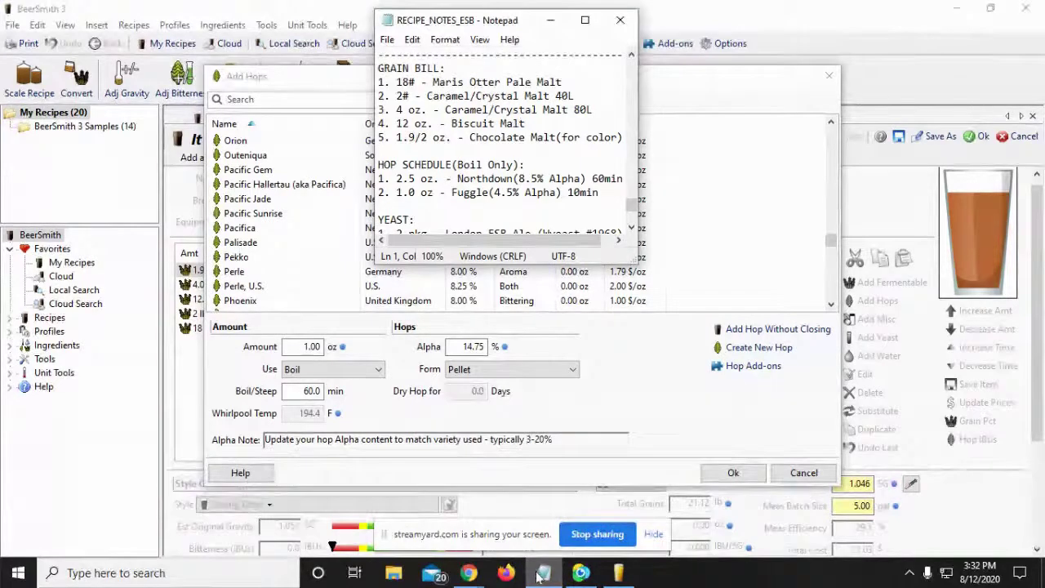
left_click(539, 575)
scroll(395, 262, "up", 5)
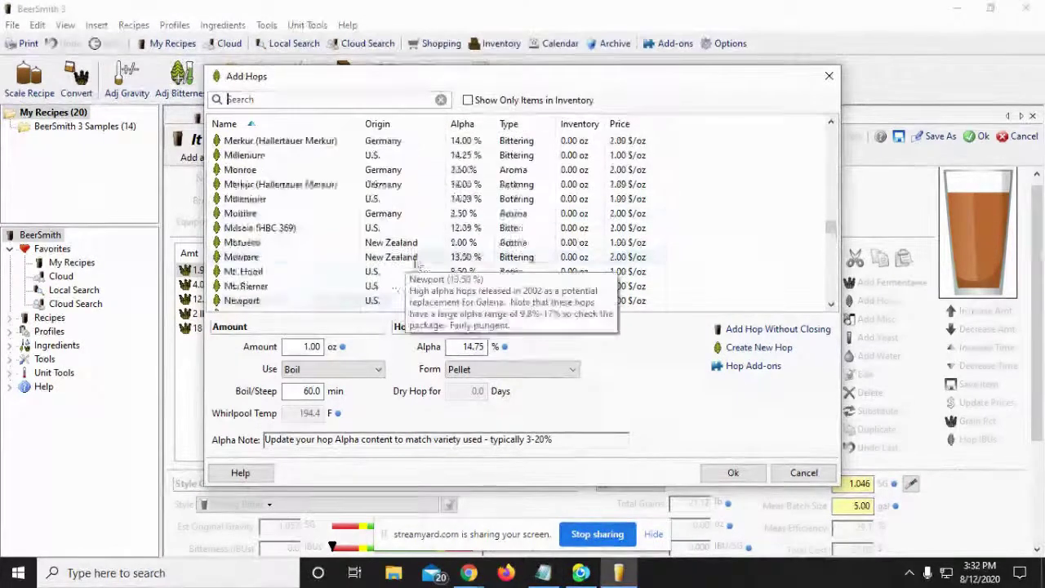
left_click(270, 271)
left_click(310, 347)
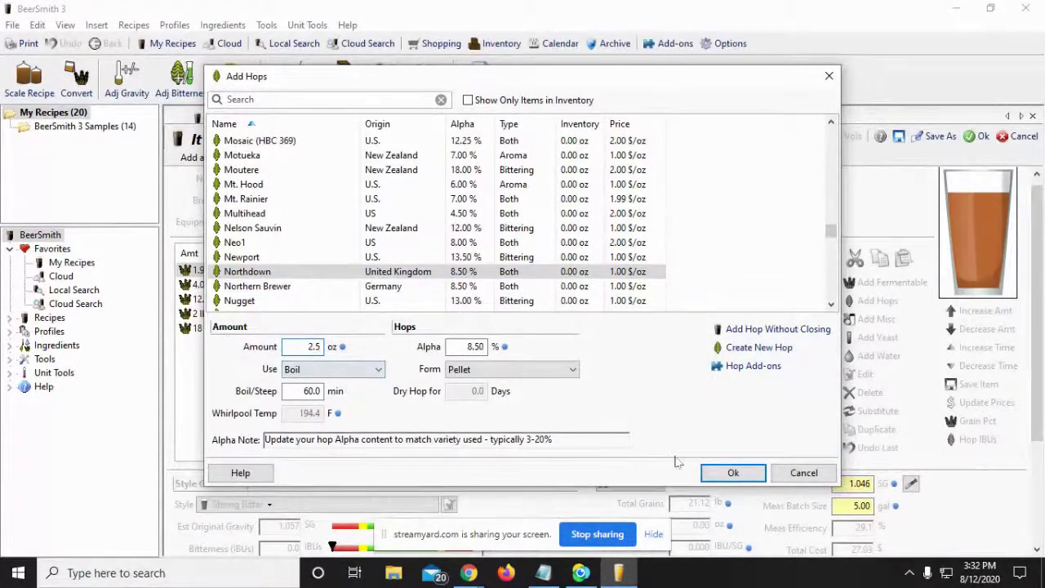
type("2.5")
left_click(732, 473)
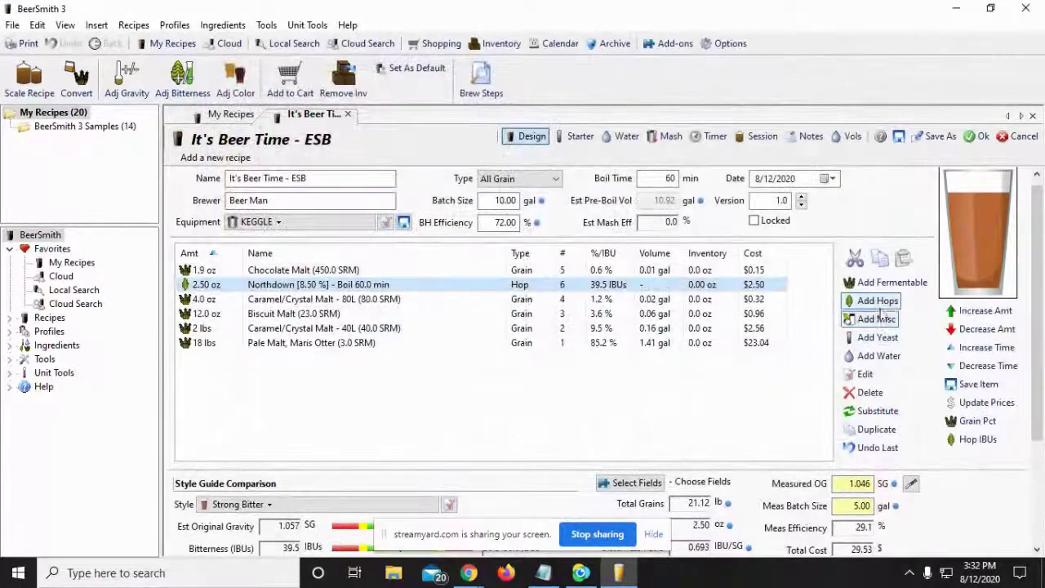
Check the hop schedule in the notes and add 1.00 oz of United Kingdom Fuggles hops at 4.50% alpha as a 10-minute boil addition
left_click(872, 301)
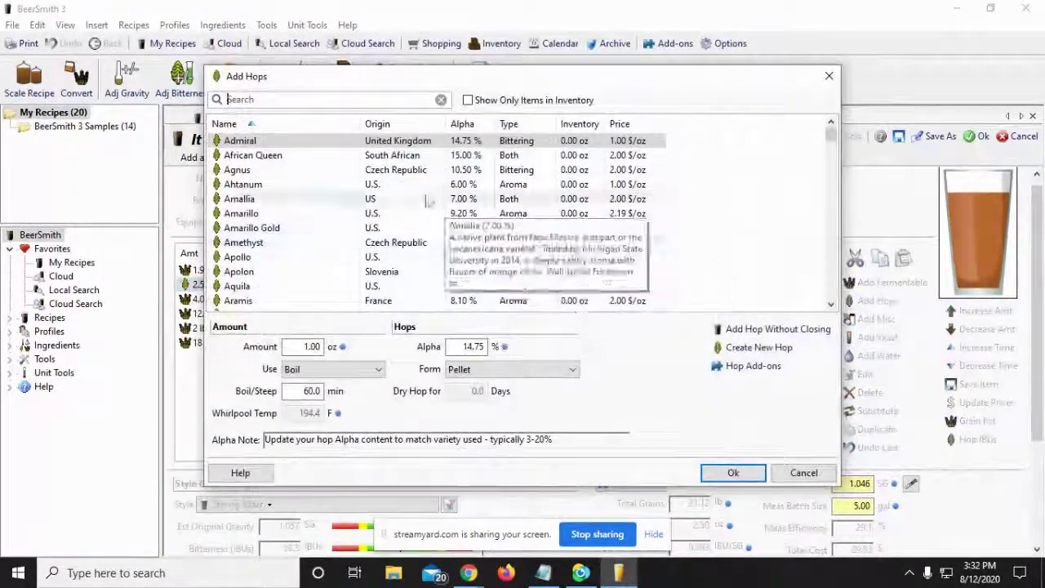
scroll(405, 211, "down", 5)
scroll(406, 211, "down", 15)
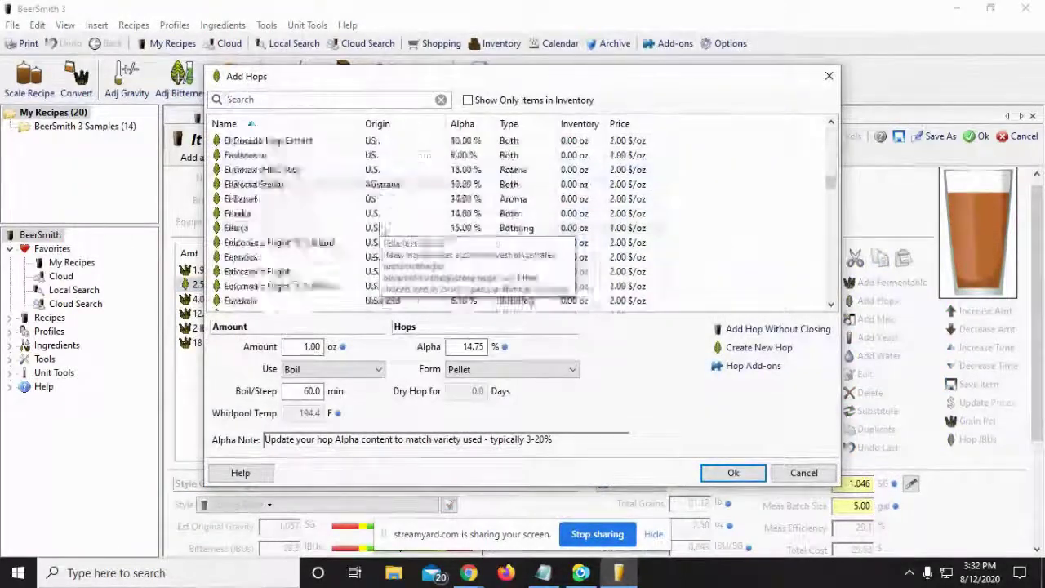
left_click(237, 214)
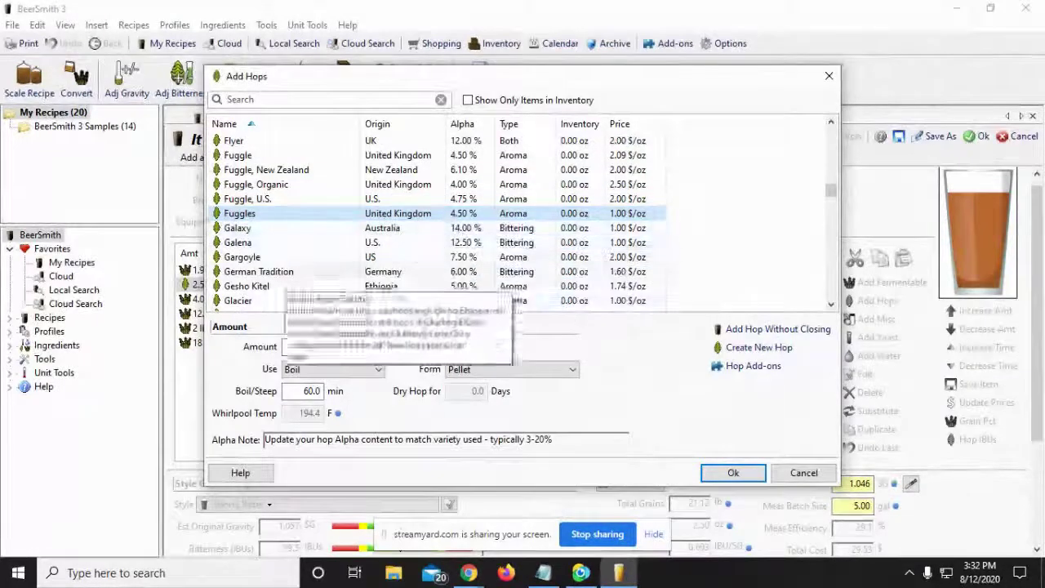
left_click(543, 572)
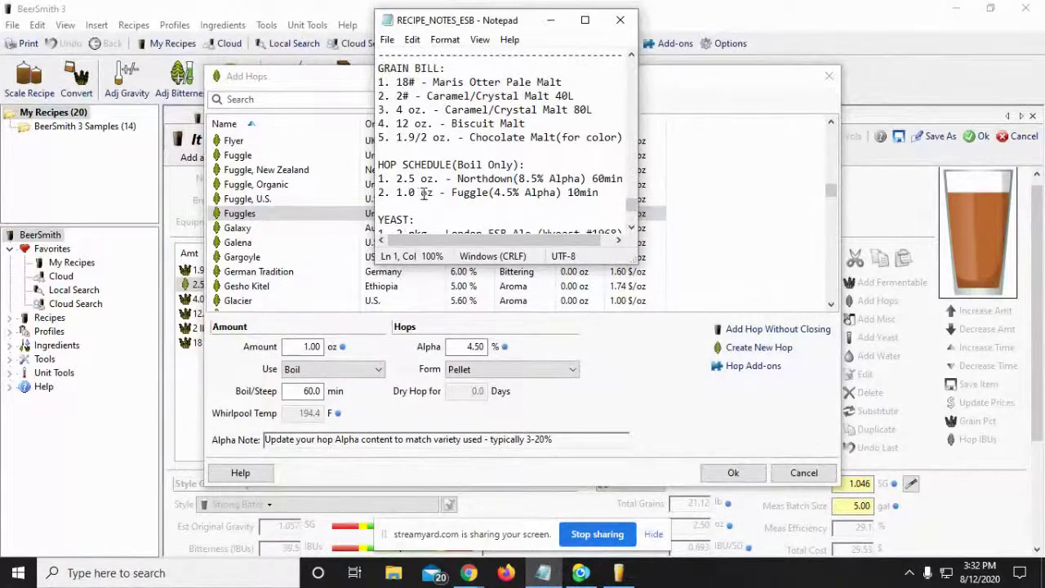
left_click(249, 214)
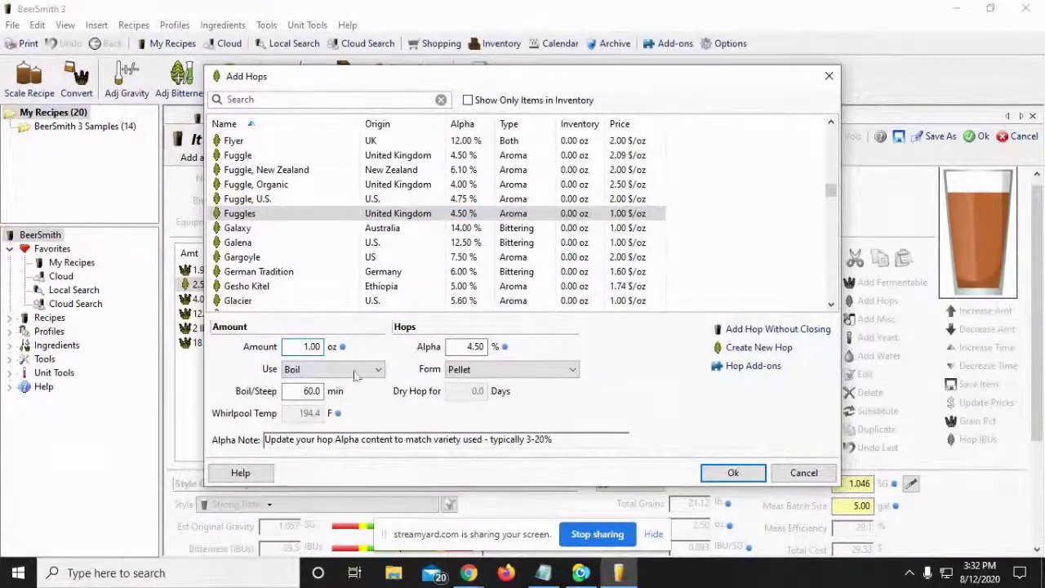
left_click(310, 392)
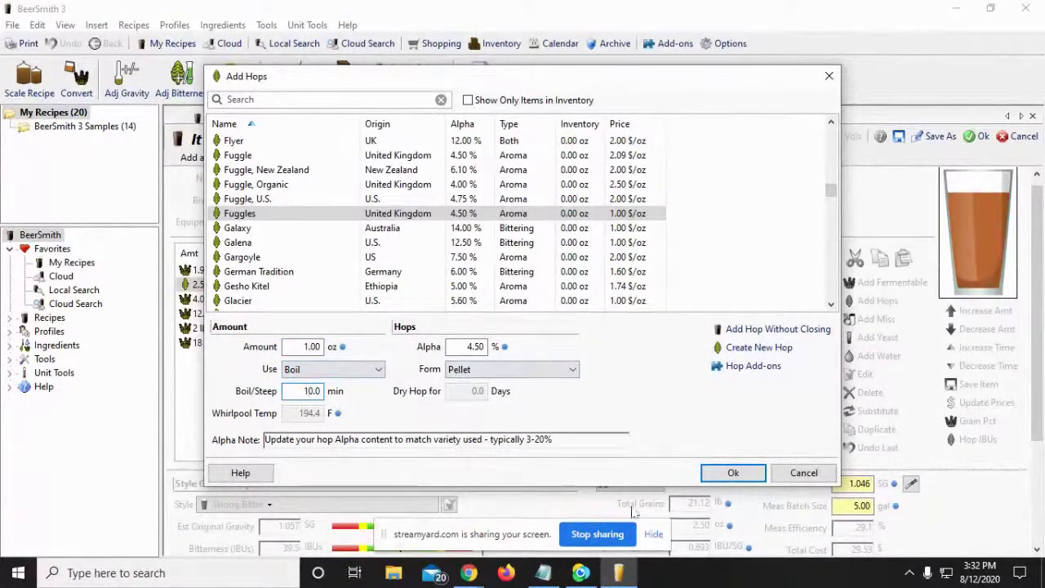
double_click(275, 214)
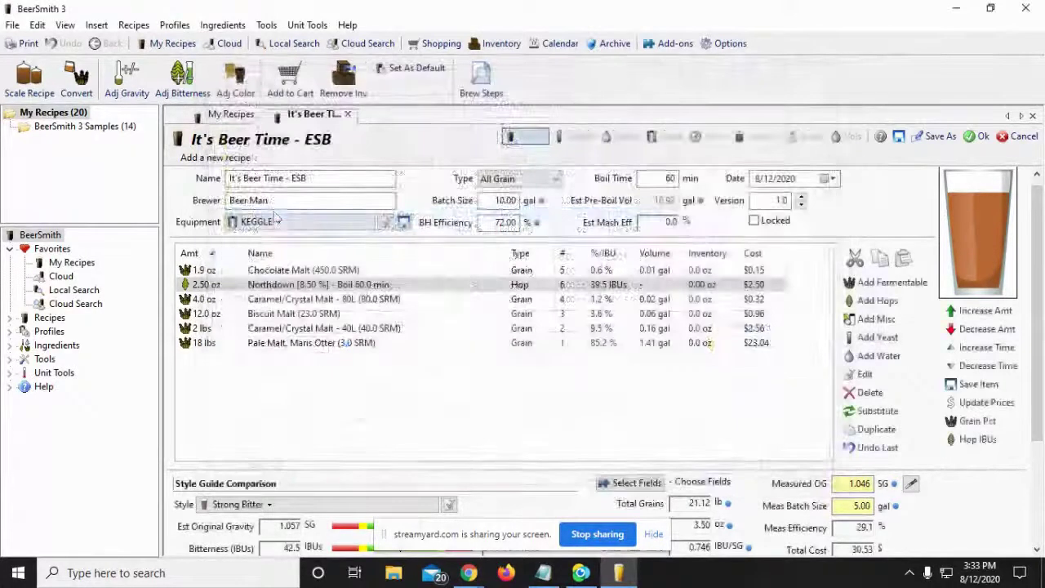
Add 1.00 tsp of Irish Moss to the recipe as a fining used in the boil
left_click(876, 320)
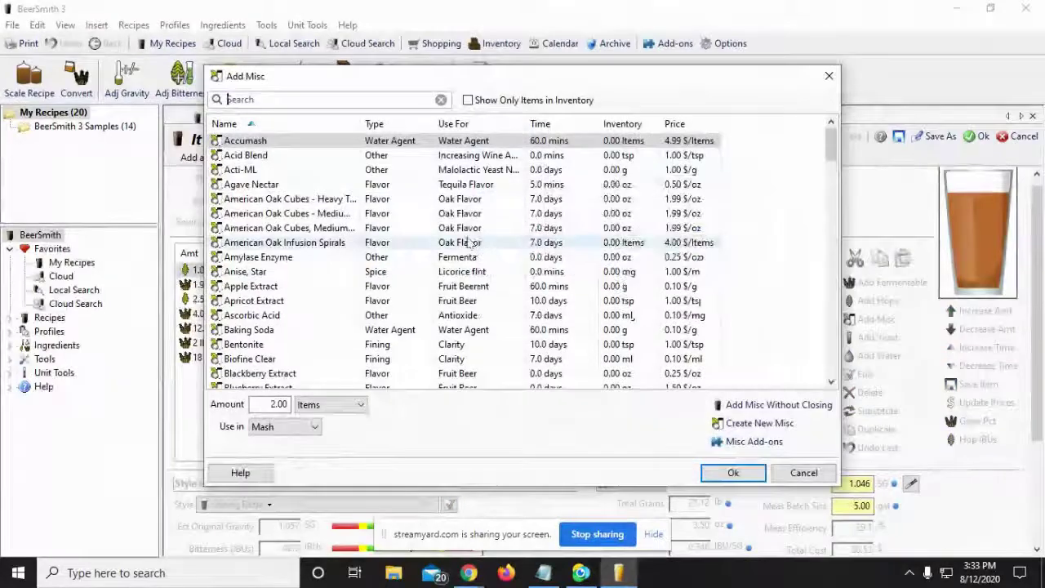
scroll(461, 243, "down", 3)
scroll(461, 243, "down", 15)
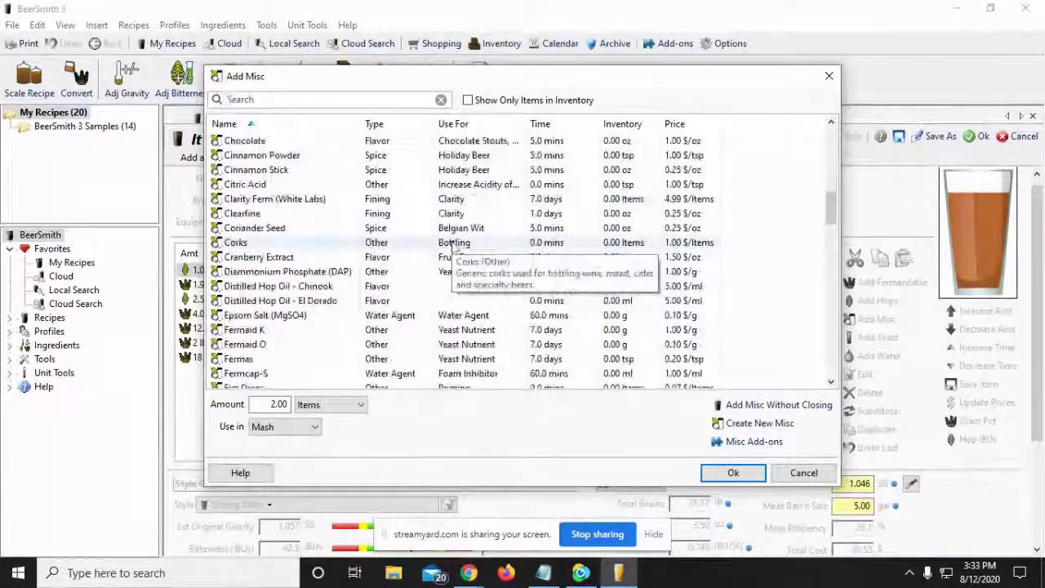
scroll(454, 249, "down", 2)
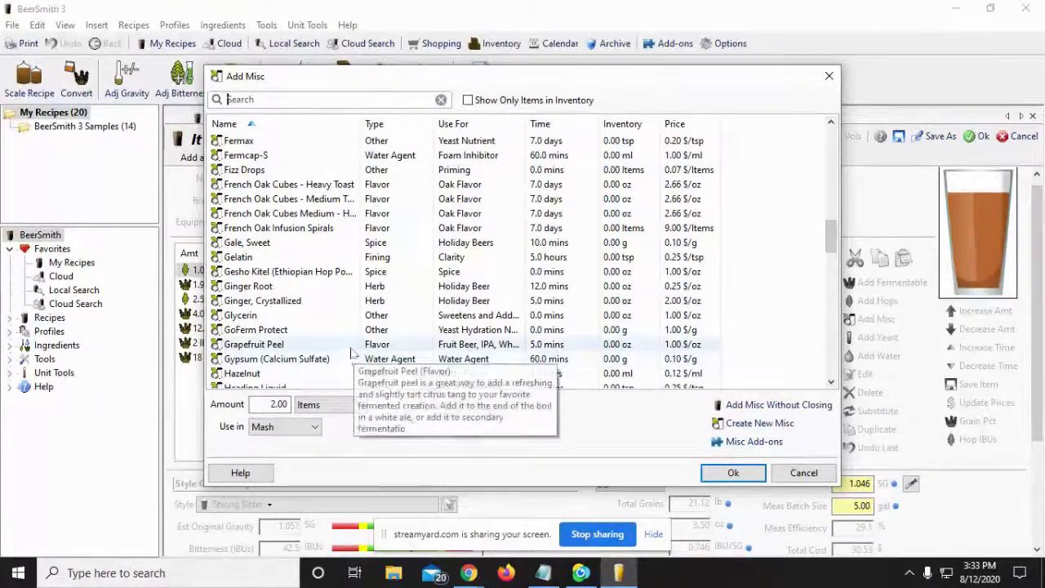
scroll(331, 344, "up", 7)
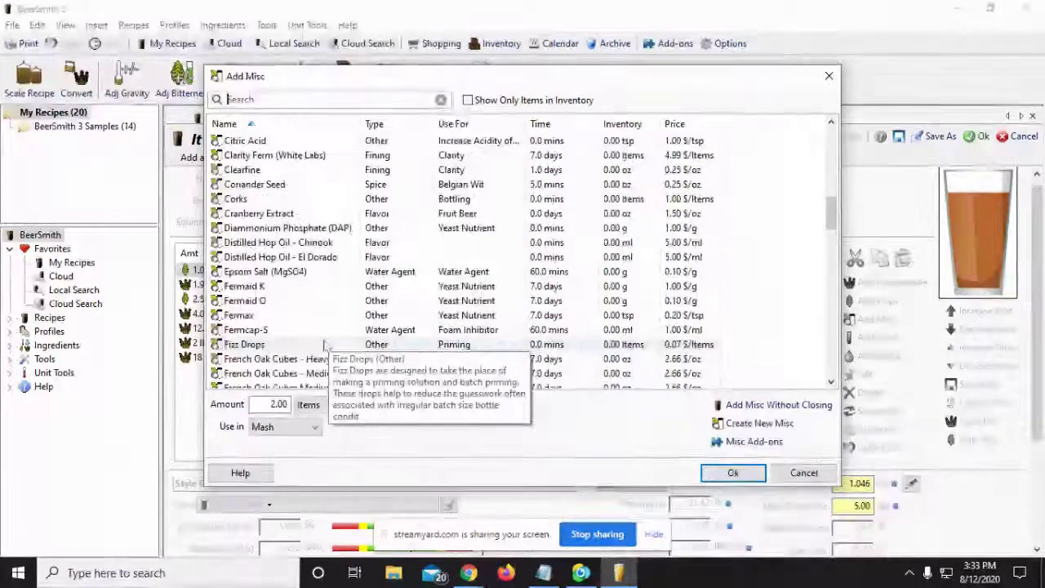
scroll(324, 344, "down", 10)
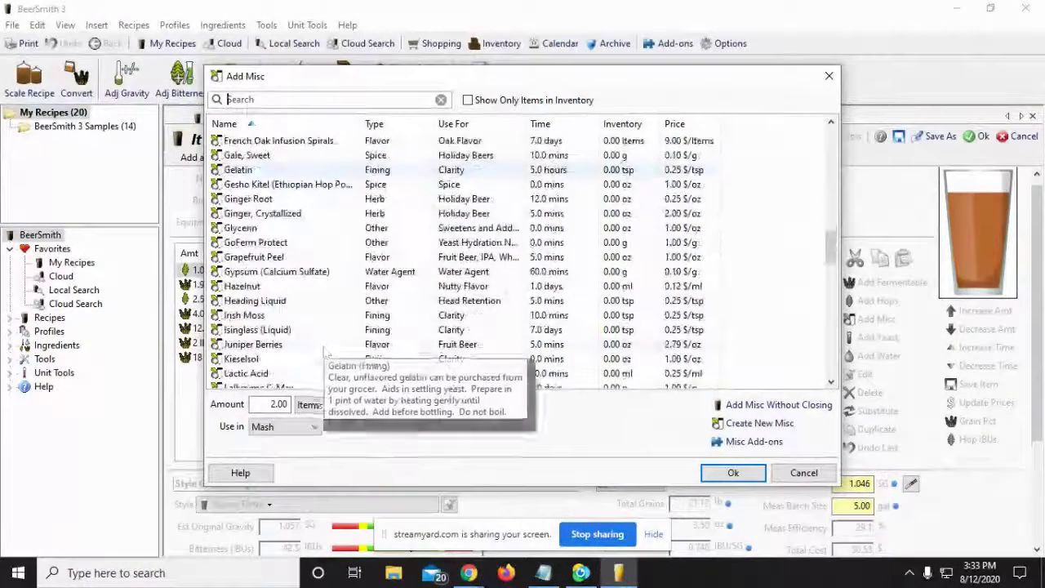
left_click(265, 316)
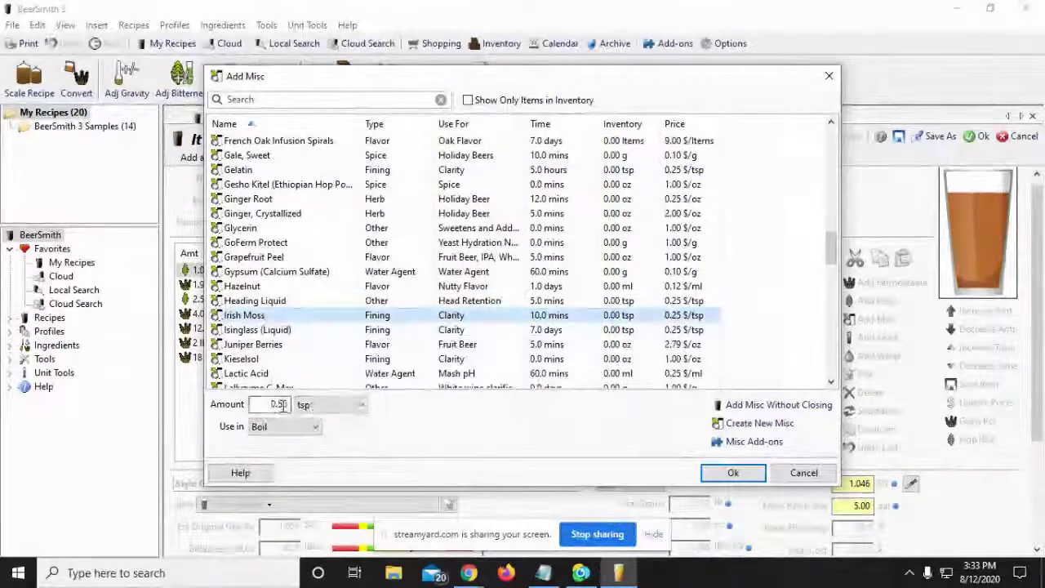
double_click(272, 404)
type("1.00")
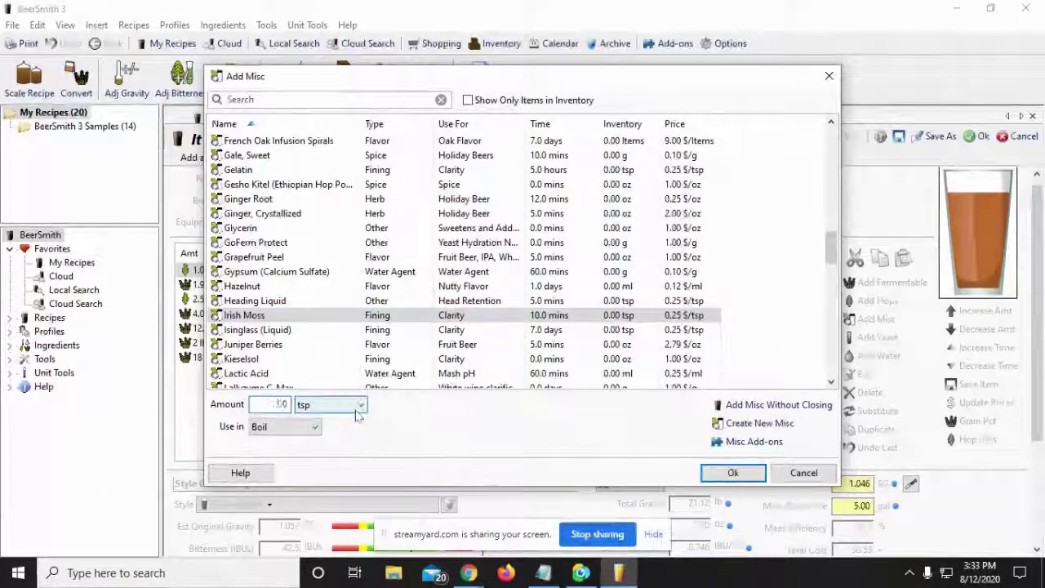
key("Return")
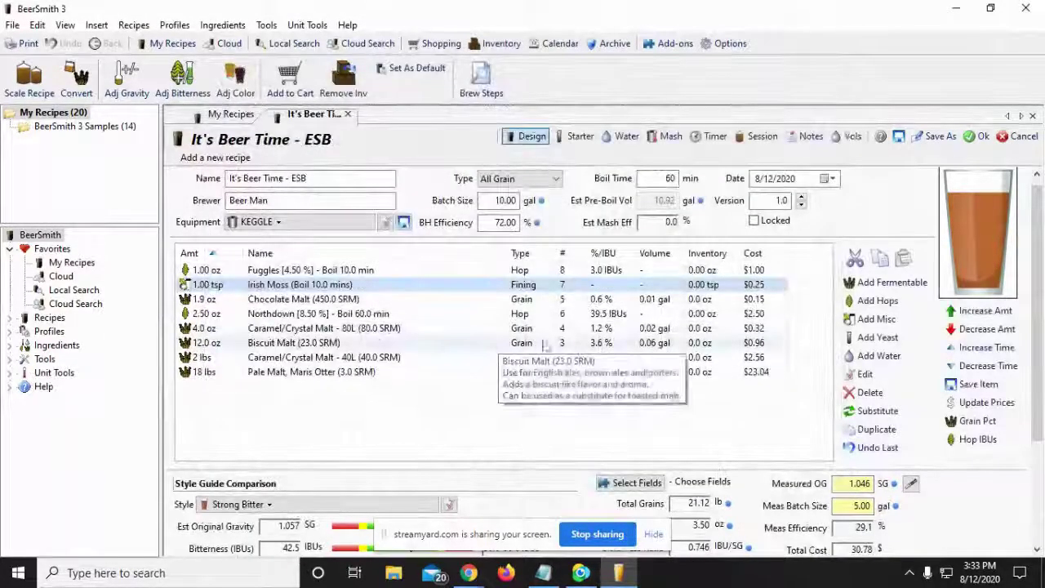
Consult the yeast entry in the RECIPE_NOTES_ESB notes and add 2 packages of Wyeast Labs London ESB Ale (1968) to the recipe
left_click(878, 337)
scroll(453, 290, "down", 2)
left_click(543, 573)
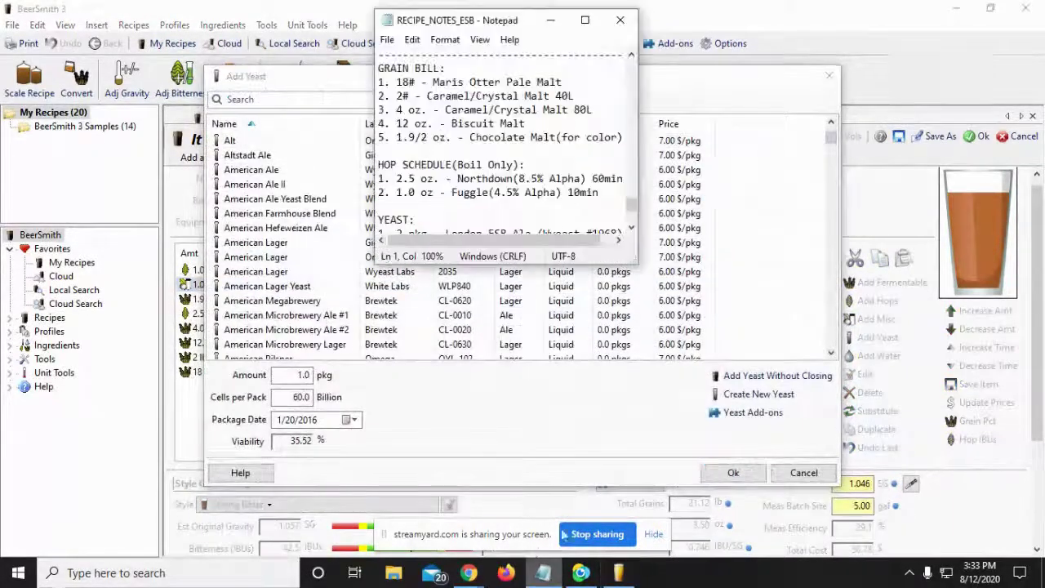
scroll(449, 123, "down", 2)
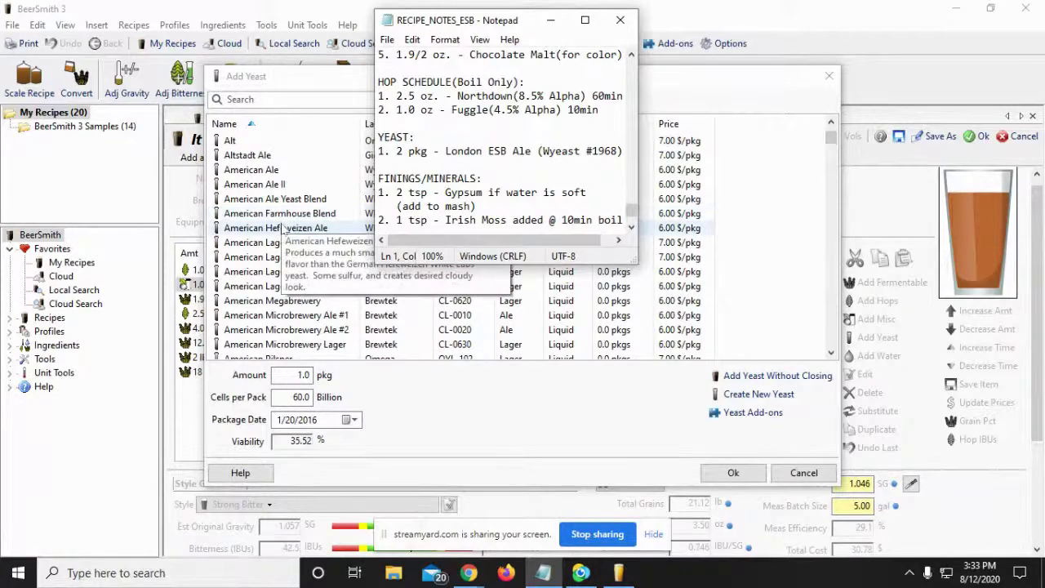
left_click(343, 298)
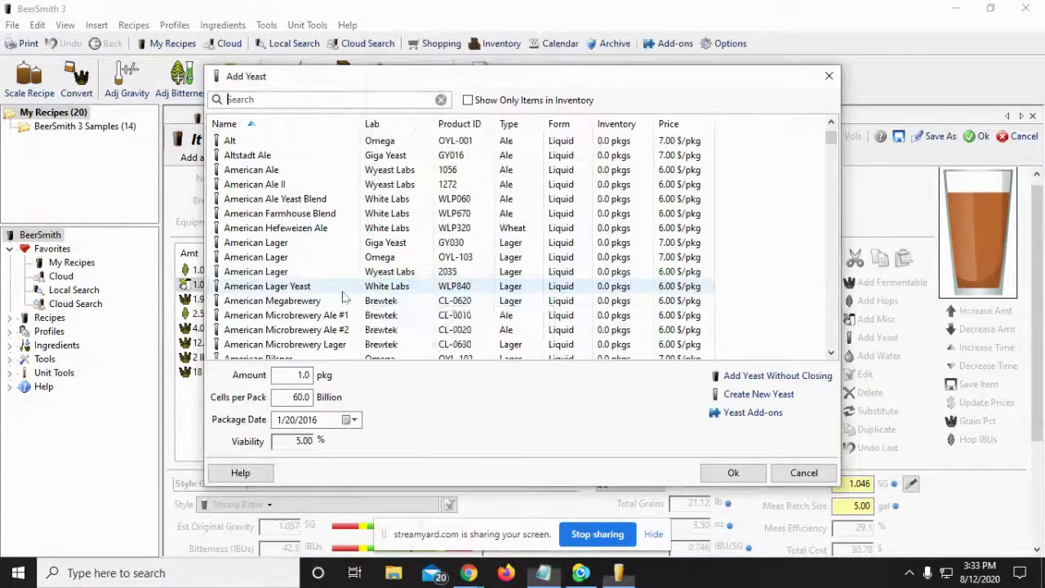
scroll(343, 298, "down", 15)
left_click_drag(834, 180, 834, 269)
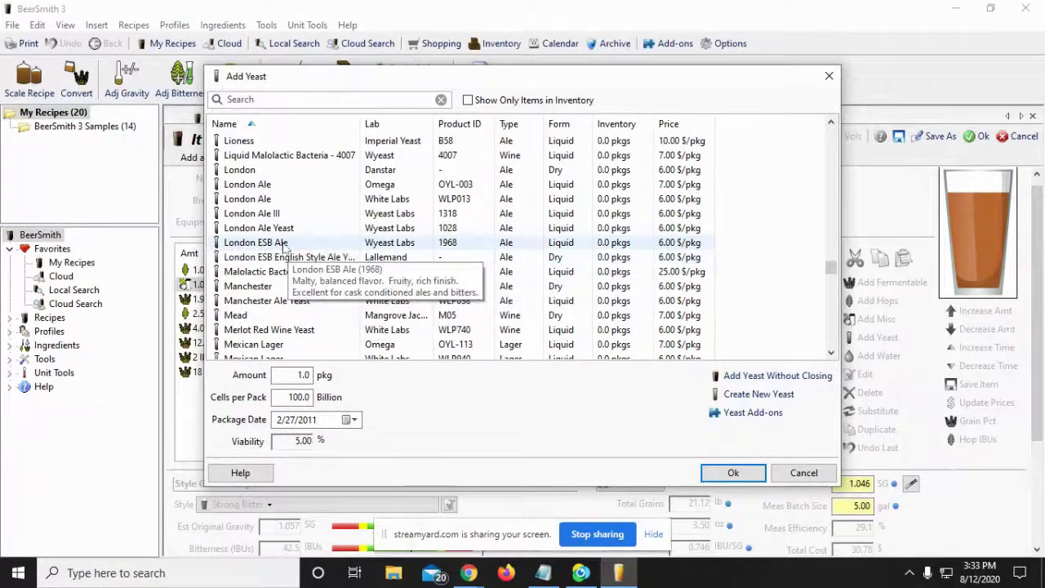
left_click(544, 574)
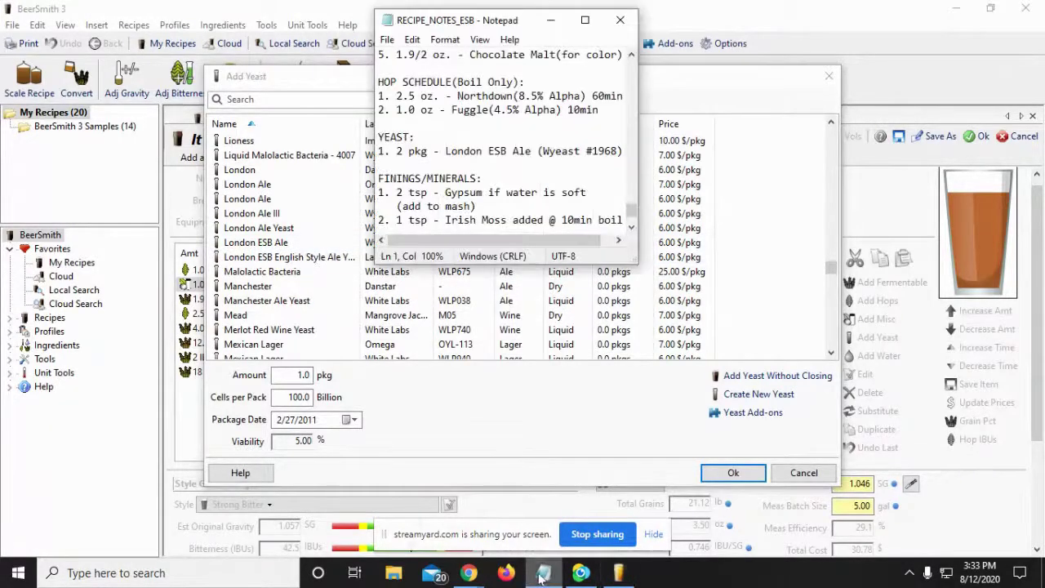
left_click(542, 574)
left_click(379, 245)
left_click(297, 374)
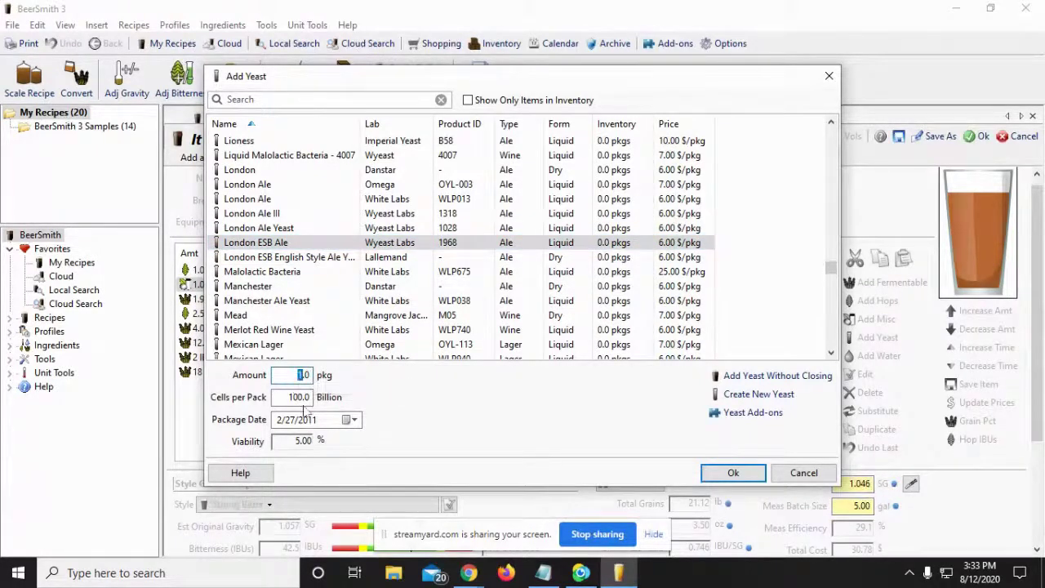
type("2")
left_click(758, 477)
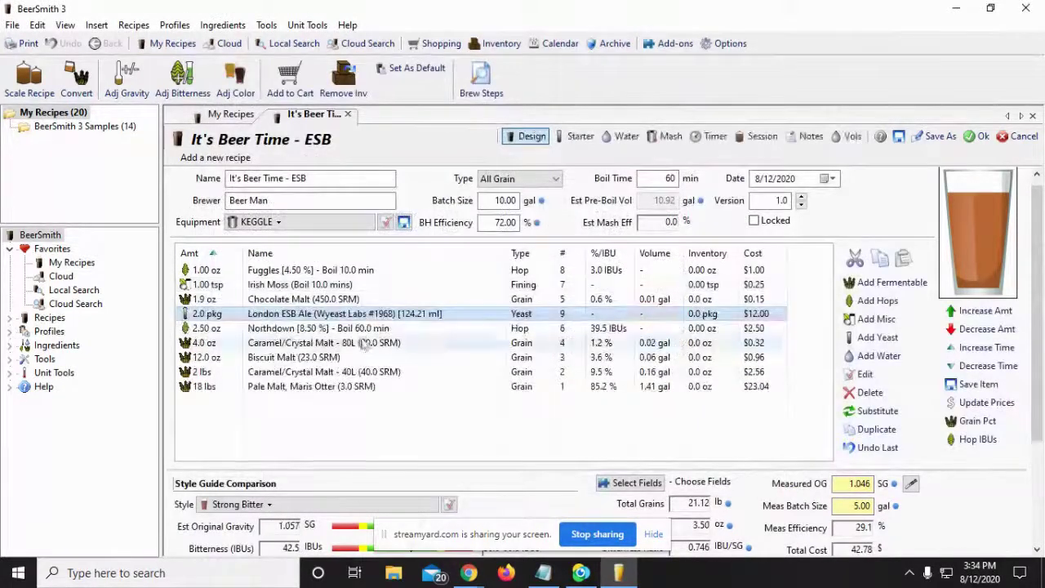
Set the measured original gravity to 1.057 and the measured batch size to 10.00 gal, and save the ESB recipe
scroll(526, 447, "down", 1)
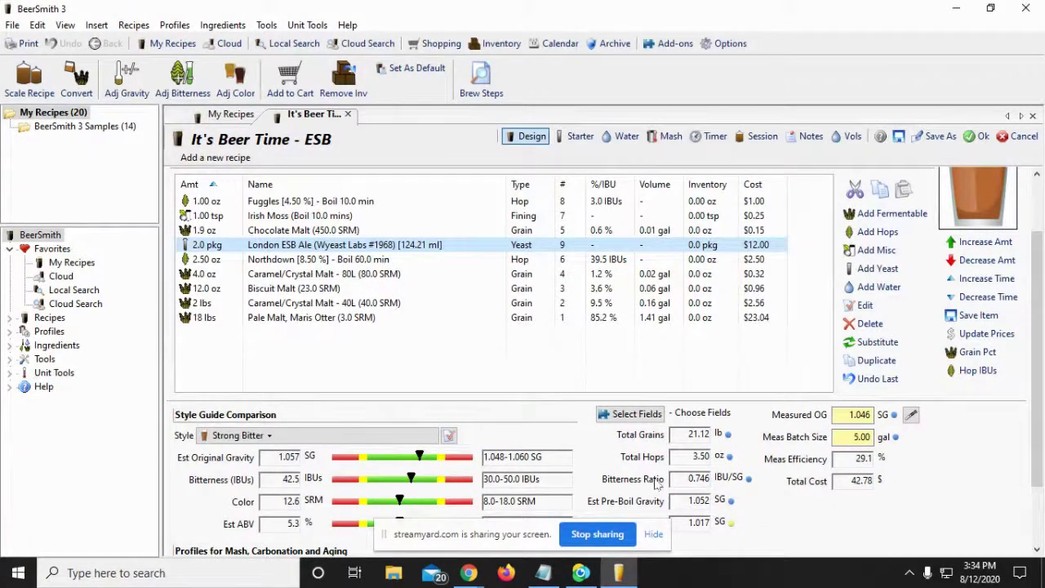
scroll(456, 431, "down", 1)
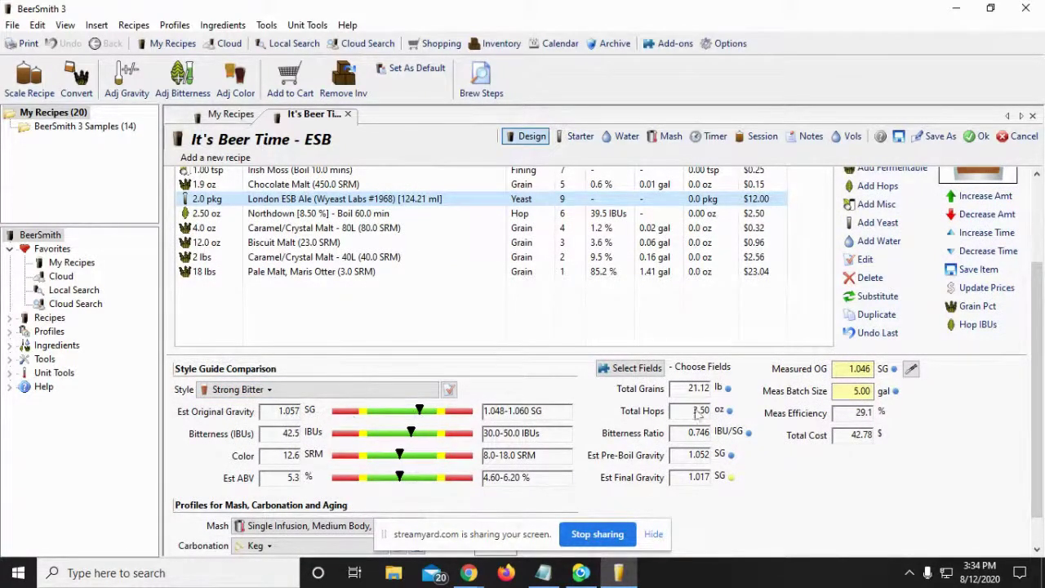
left_click(864, 369)
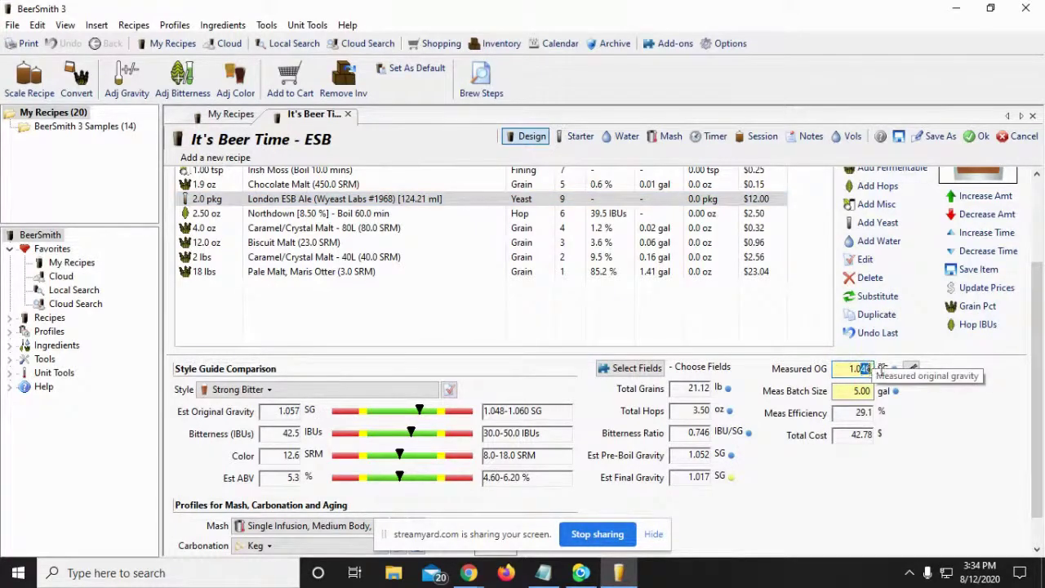
type("57")
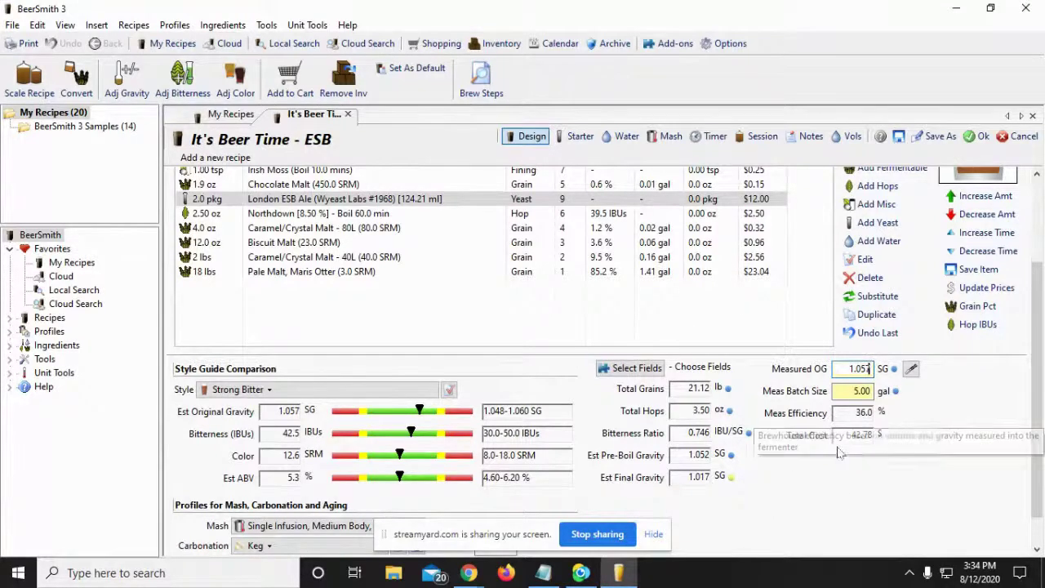
scroll(853, 418, "up", 1)
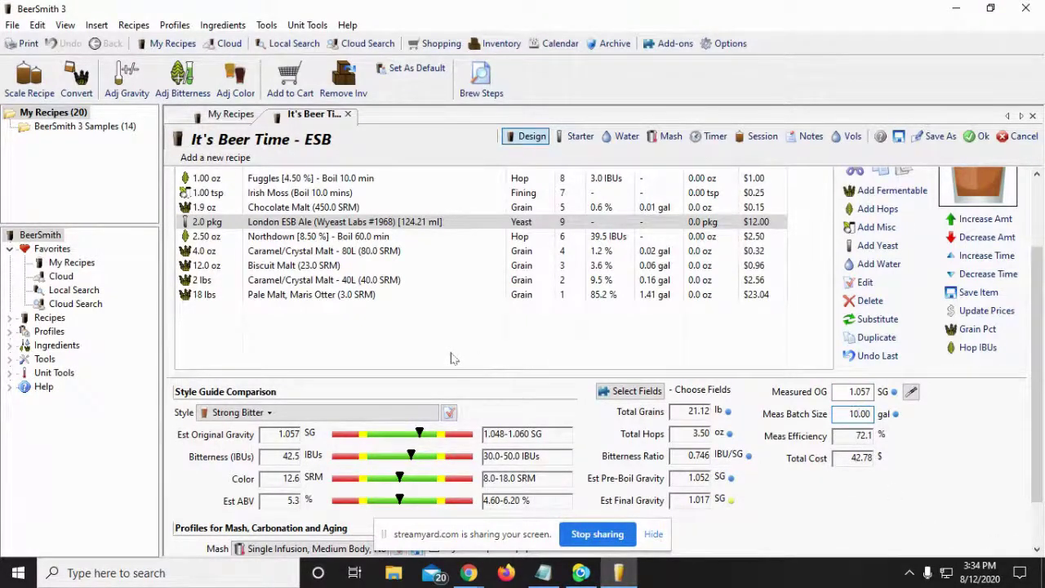
scroll(455, 358, "down", 2)
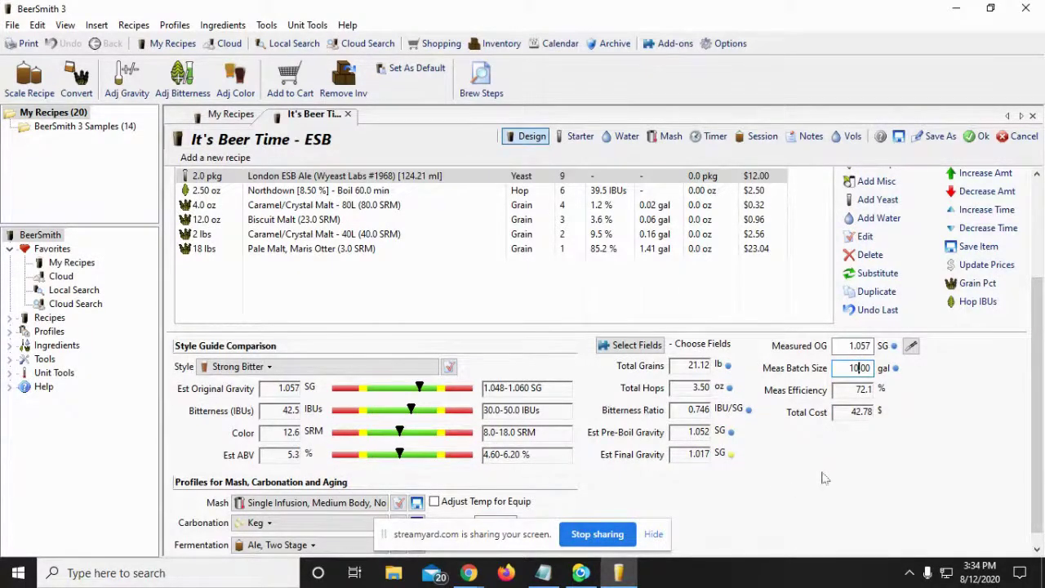
left_click(982, 137)
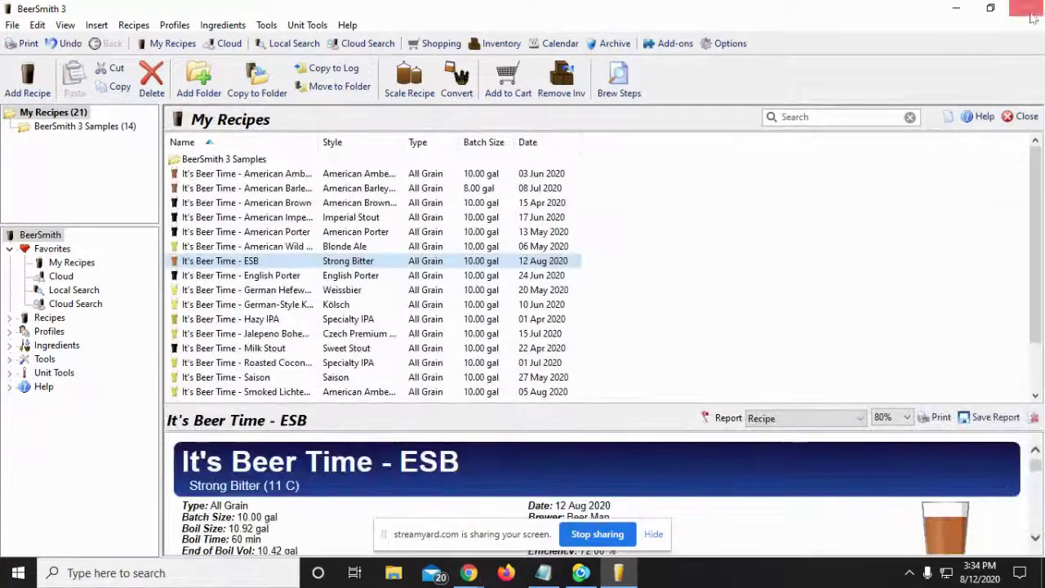